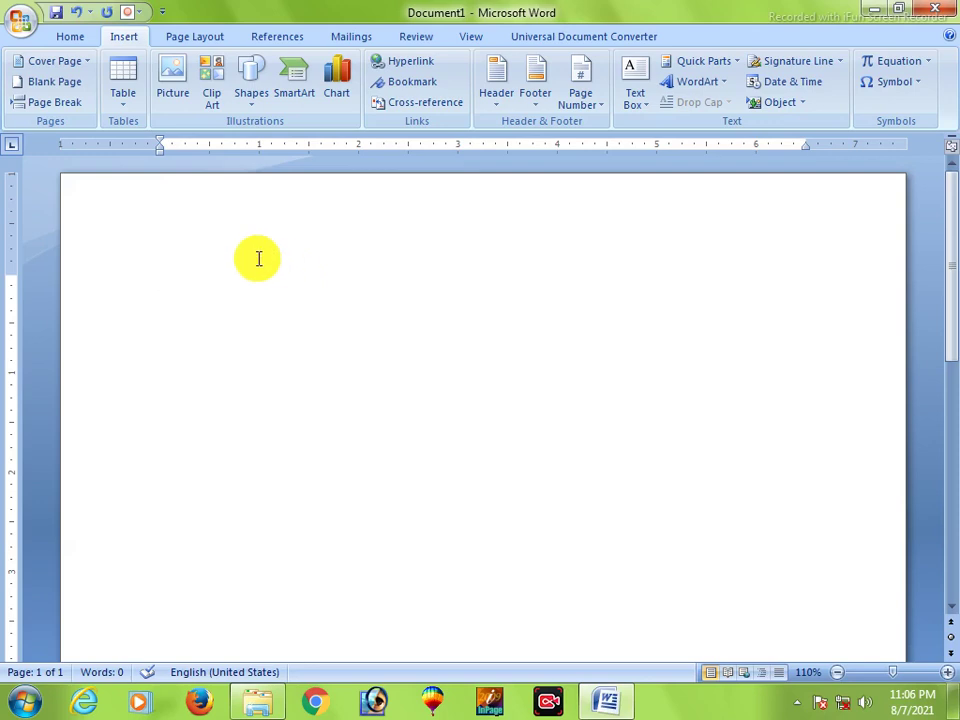
- Insert the built-in Alphabet header into the blank document
double_click(258, 259)
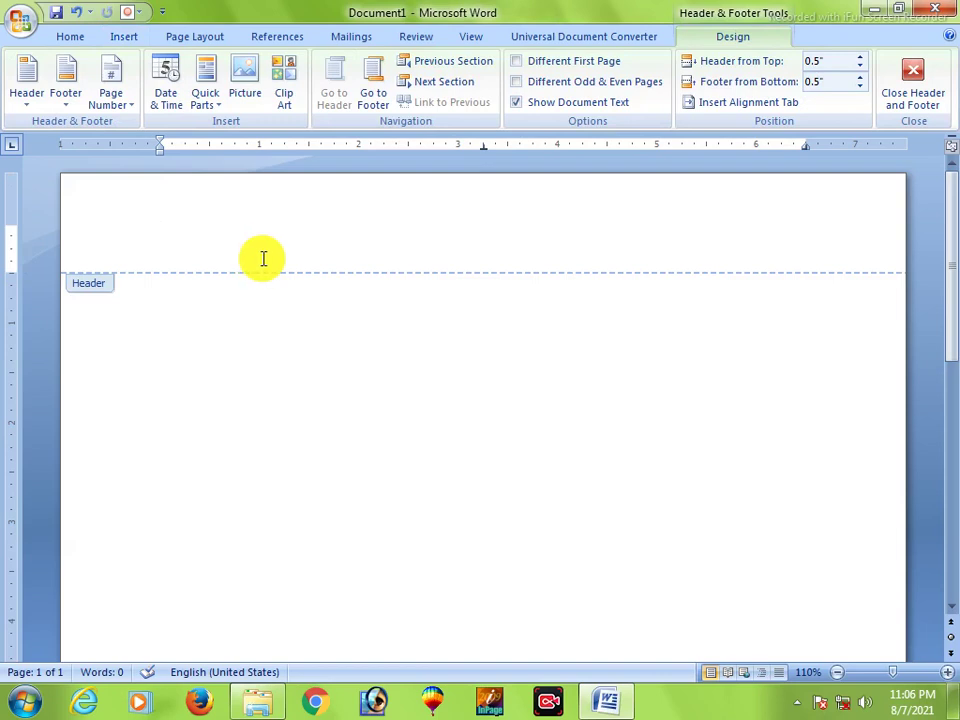
click(914, 84)
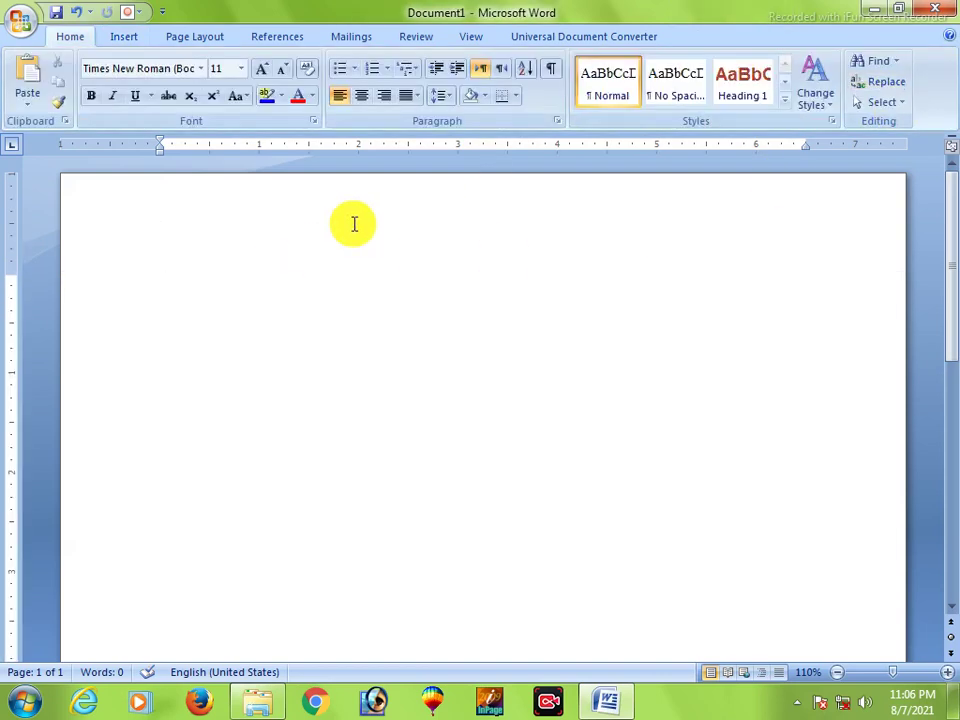
click(124, 37)
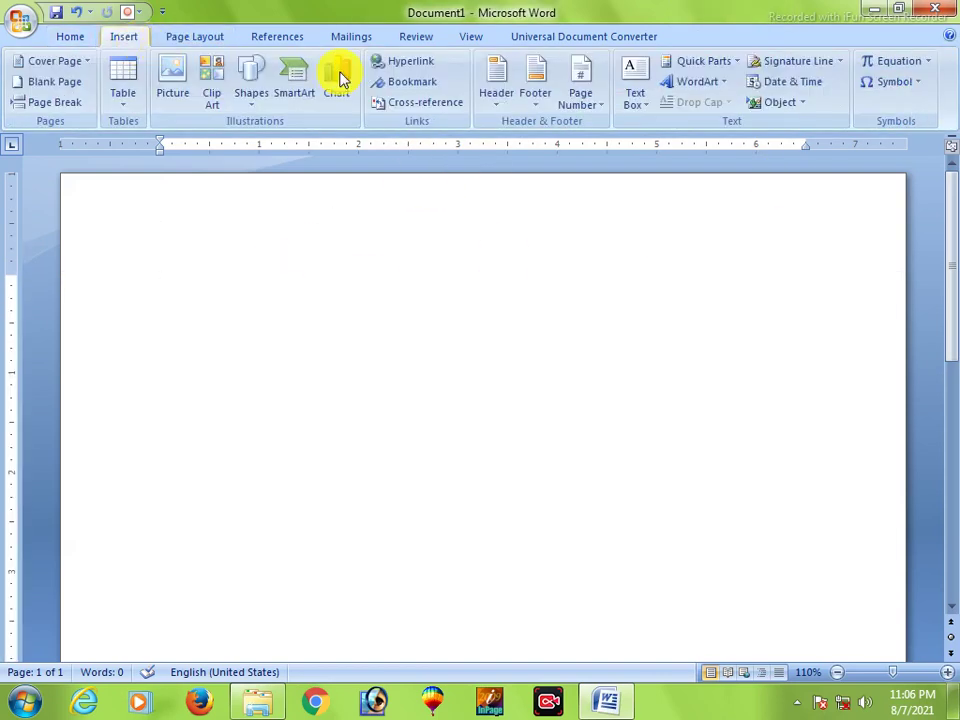
click(497, 100)
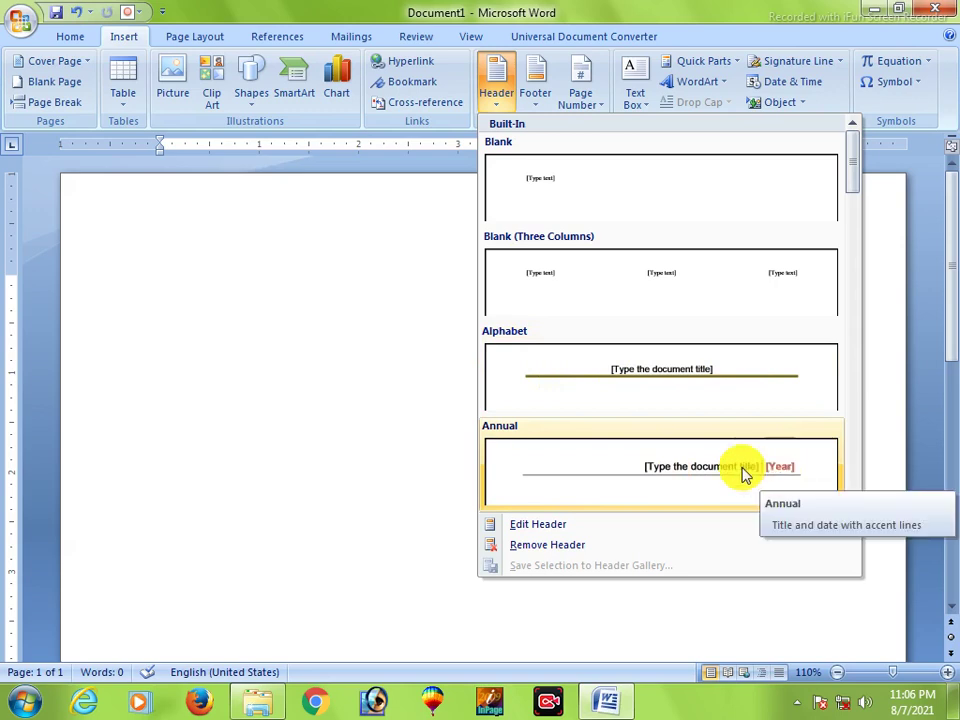
click(638, 381)
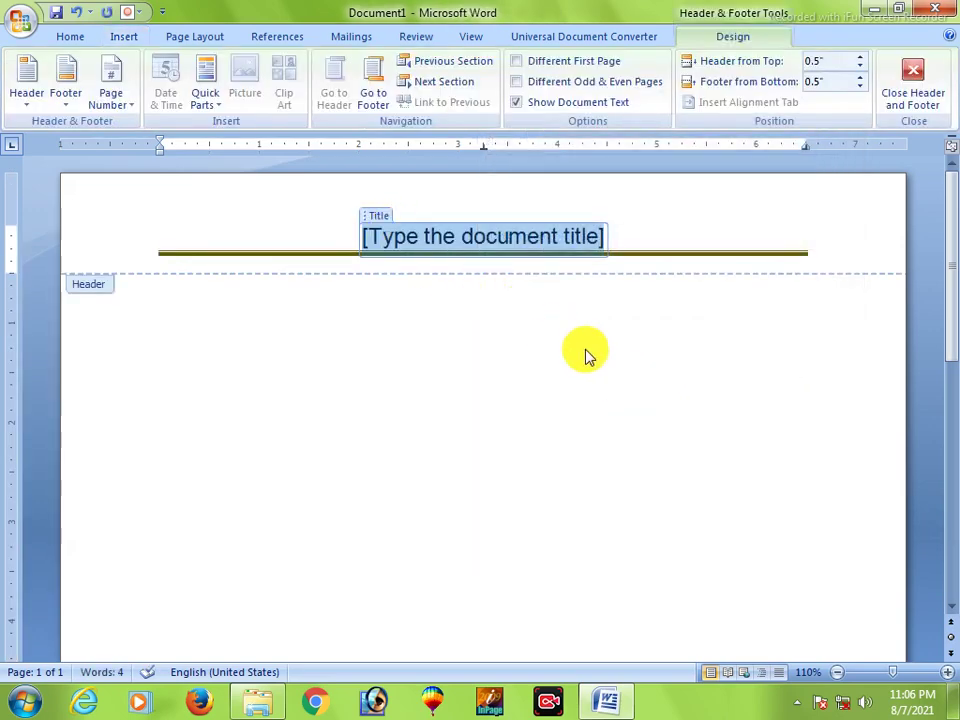
- Enter "Worldwide iNStitute of It KArak" as the document title in the header
text(Worl)
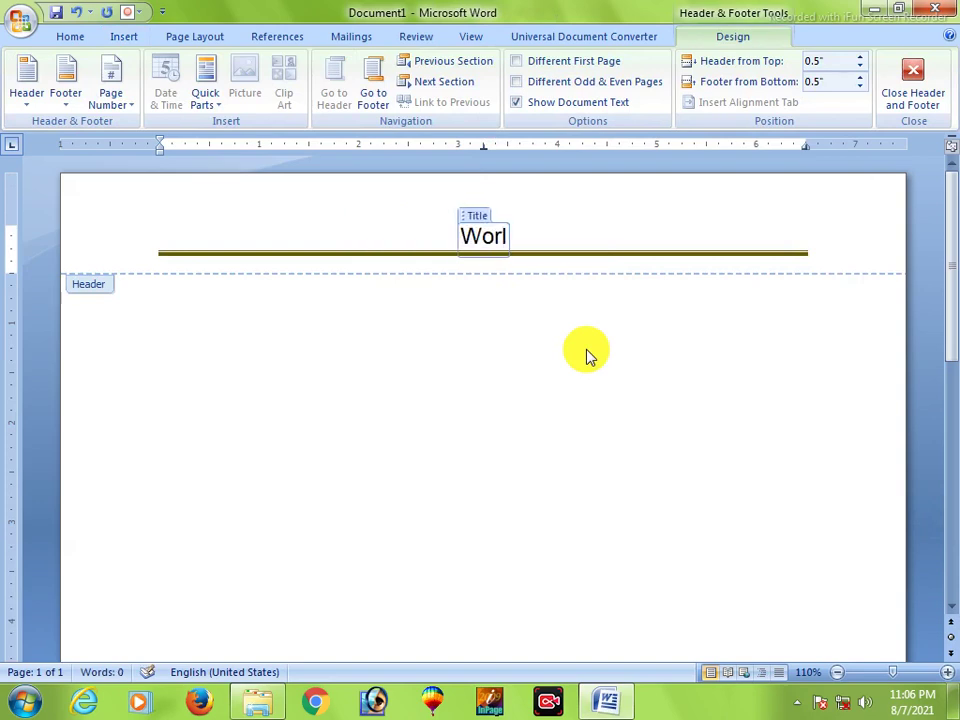
text(dwide iNStiti)
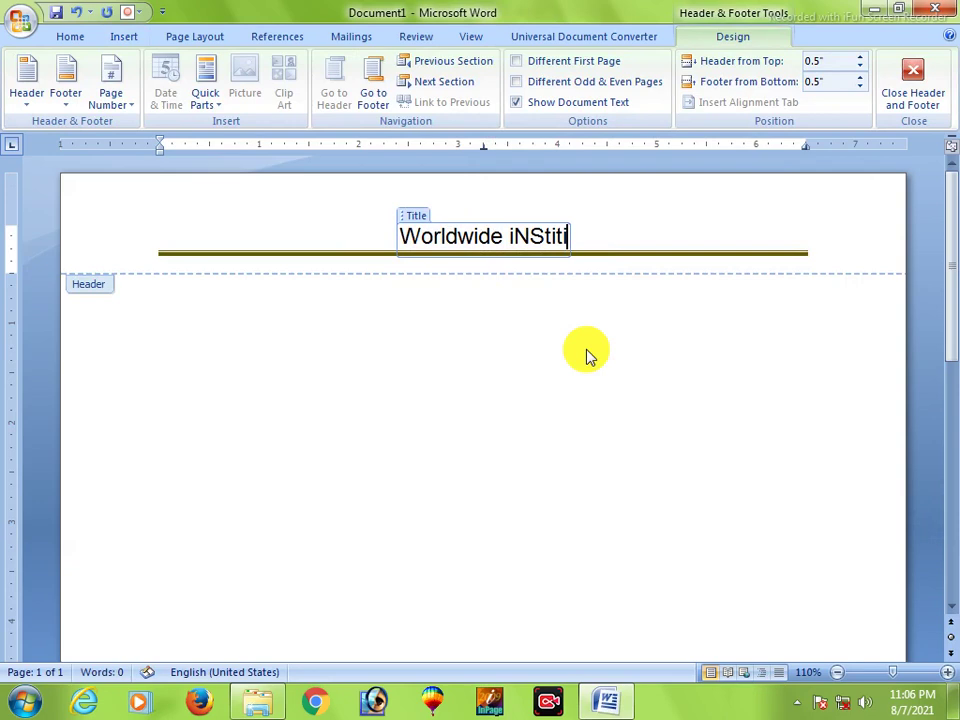
key(BackSpace)
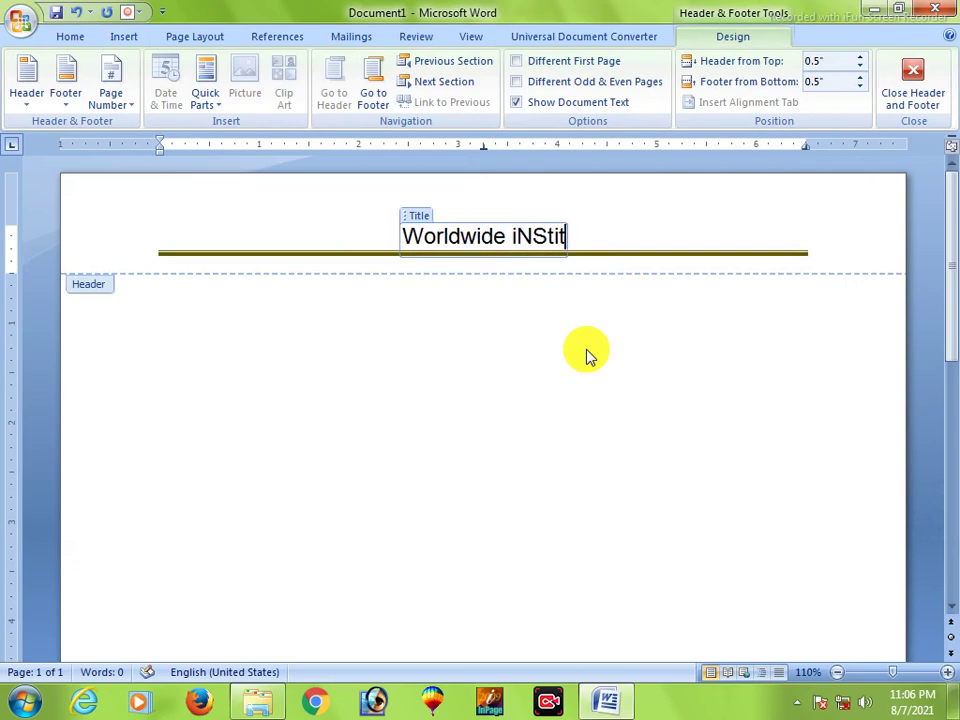
text(ute of I)
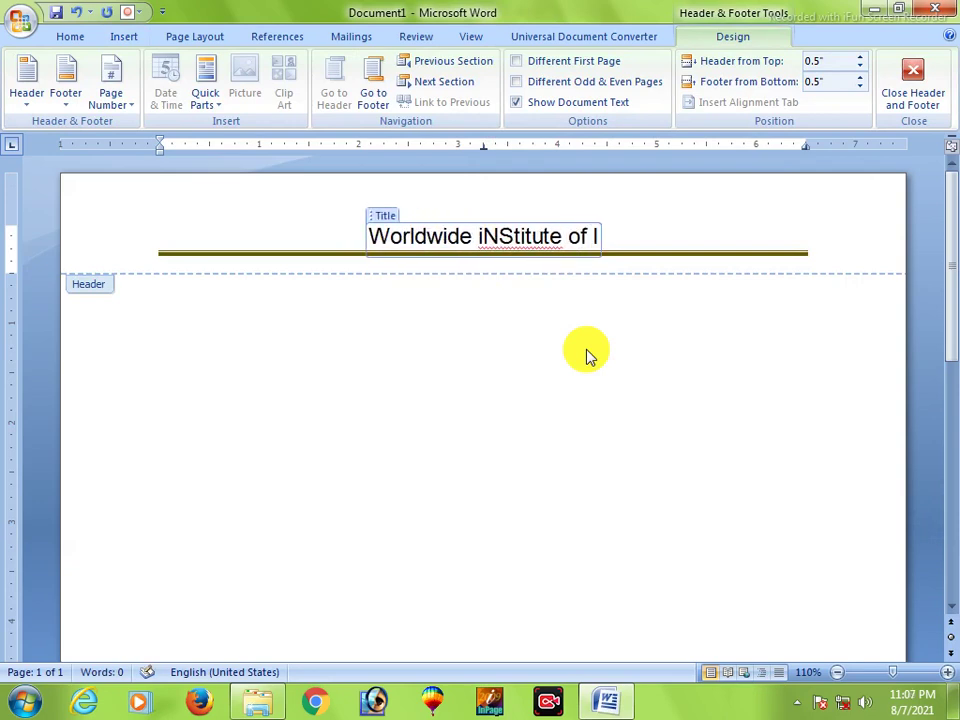
text(t KArak)
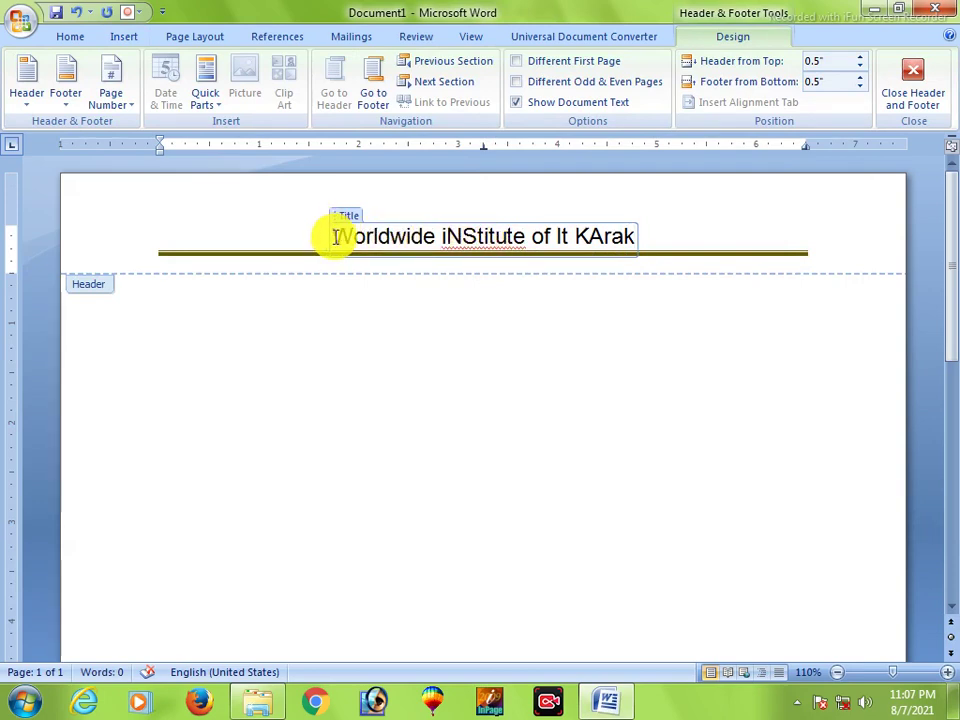
- Convert the whole header title to uppercase
drag(333, 236, 615, 281)
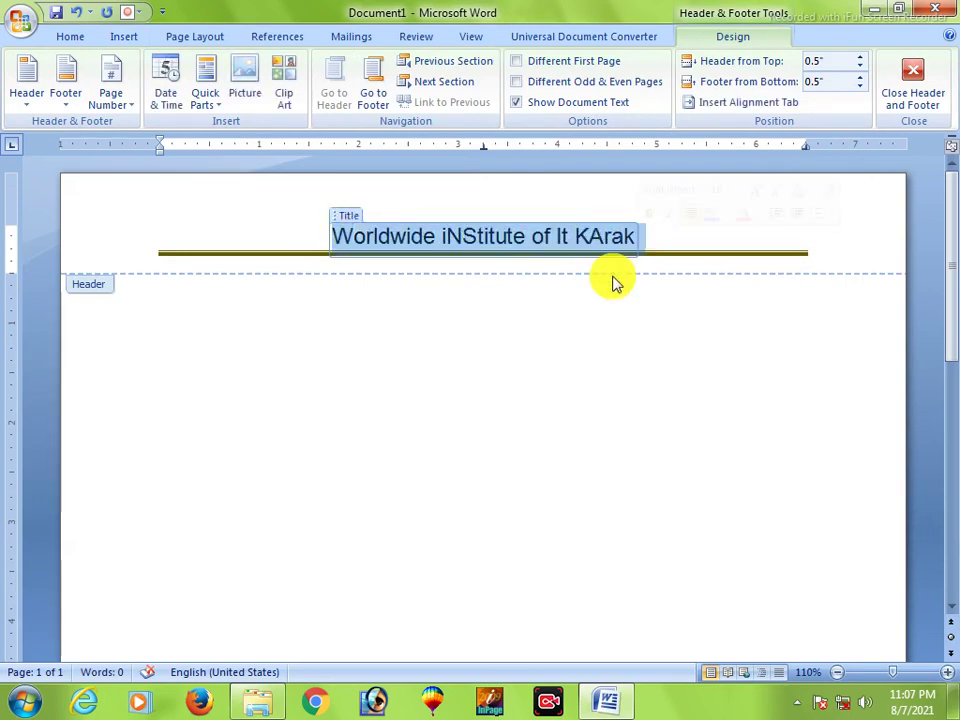
click(641, 238)
drag(641, 238, 331, 237)
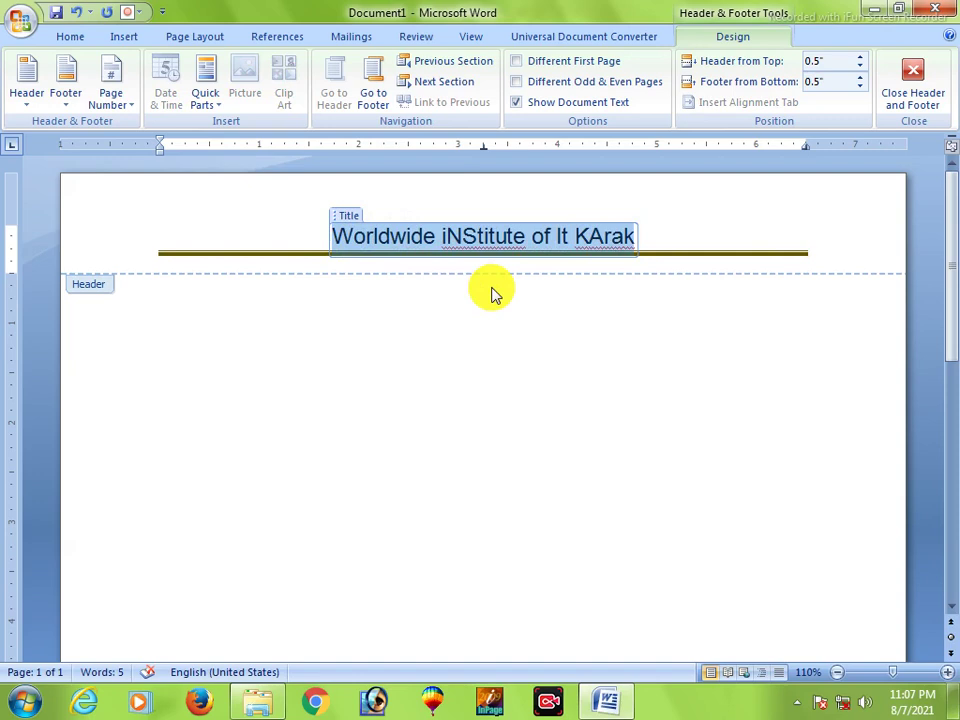
key(shift+F3)
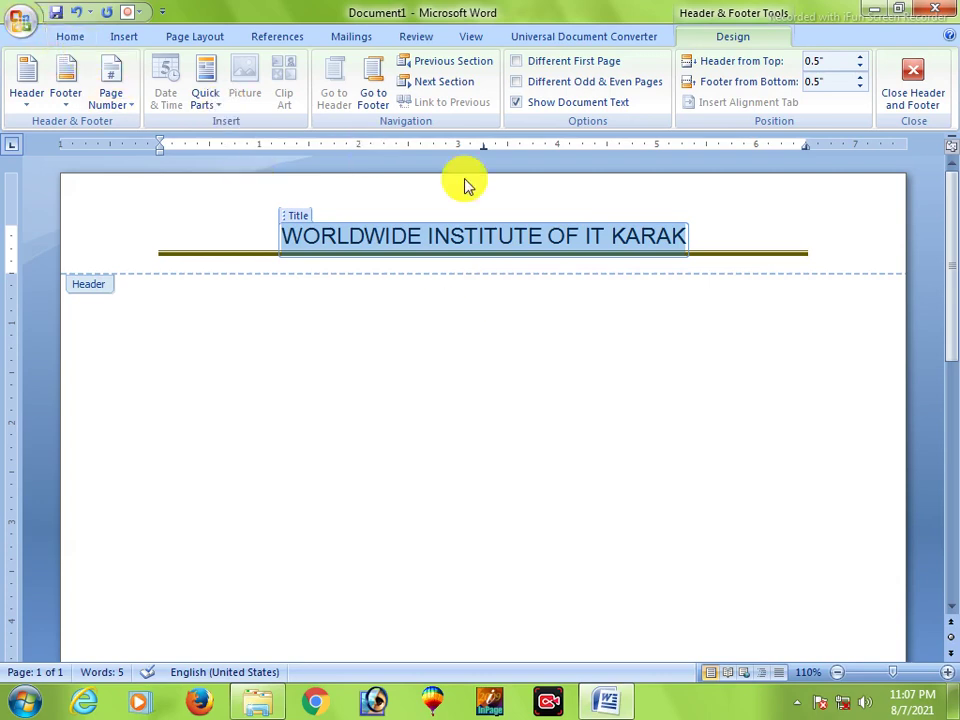
- Enlarge the header title to 24 pt and make it bold
key(ctrl+bracketright)
key(ctrl+bracketright)
key(ctrl+bracketright)
key(ctrl+bracketright)
key(ctrl+bracketright)
key(ctrl+bracketright)
key(ctrl+bracketright)
key(ctrl+bracketright)
key(ctrl+bracketright)
key(ctrl+bracketright)
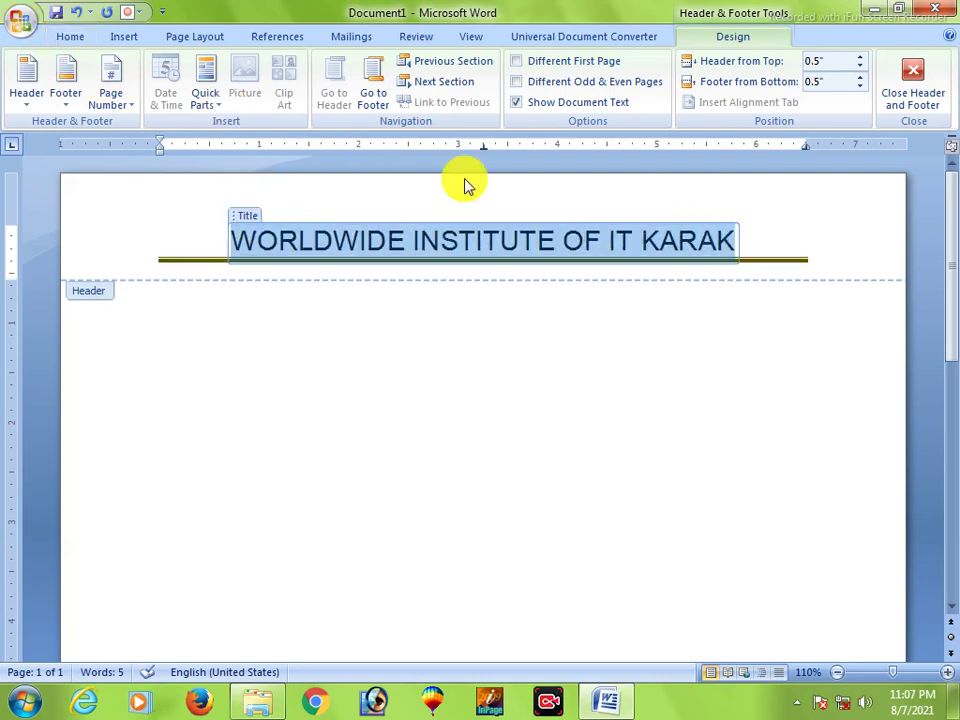
key(ctrl+bracketright)
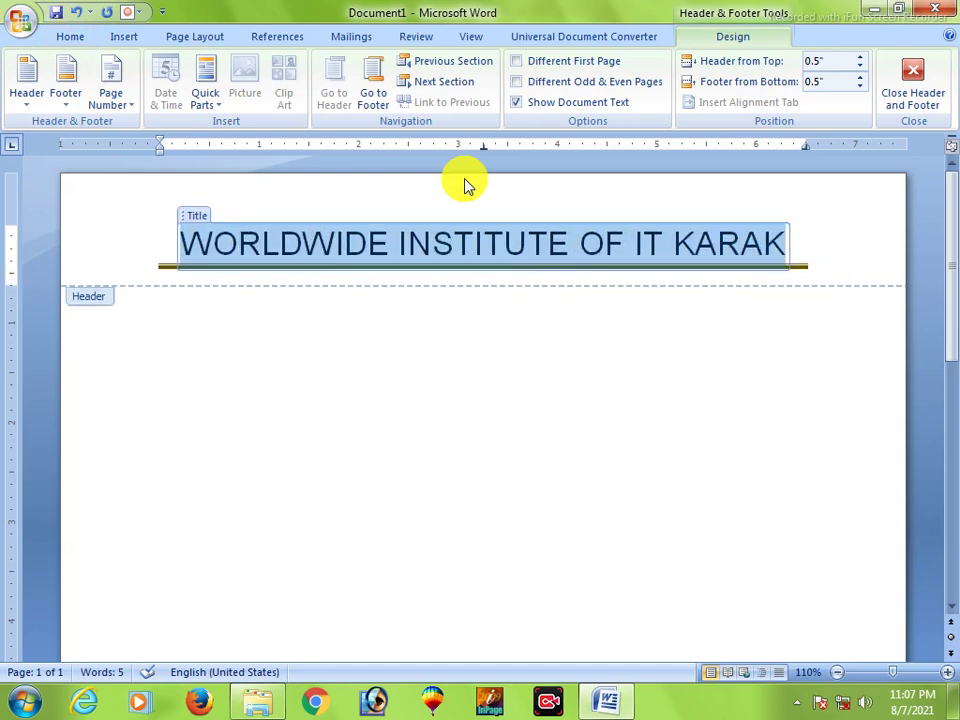
key(ctrl+bracketright)
key(ctrl+bracketleft)
key(ctrl+b)
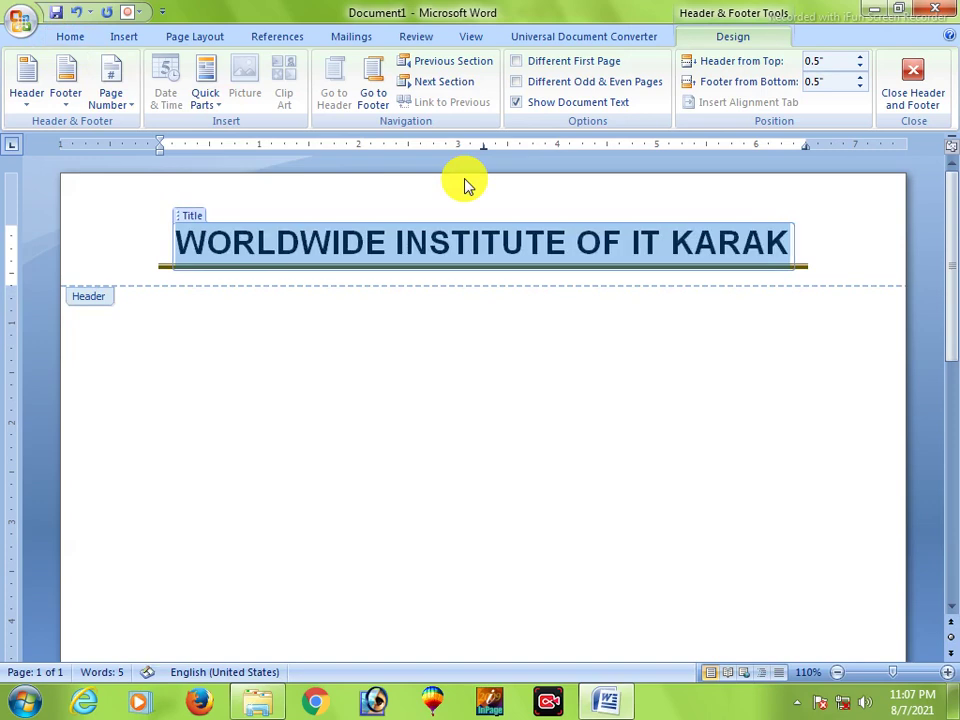
- Apply a blue highlight to the header title and set its font color to dark blue
click(66, 36)
click(266, 96)
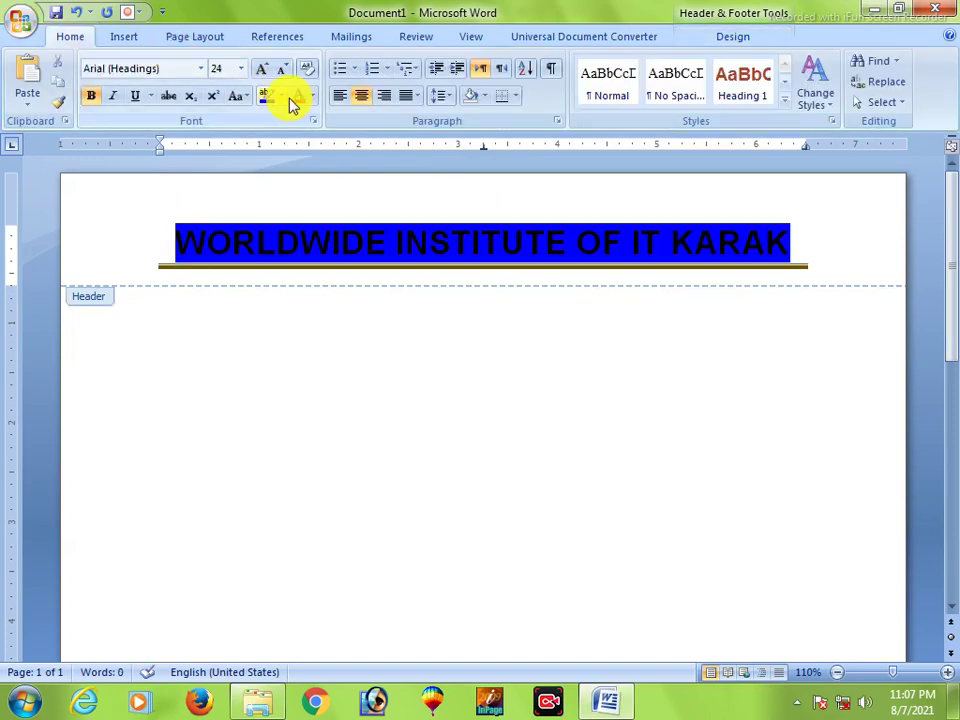
click(281, 96)
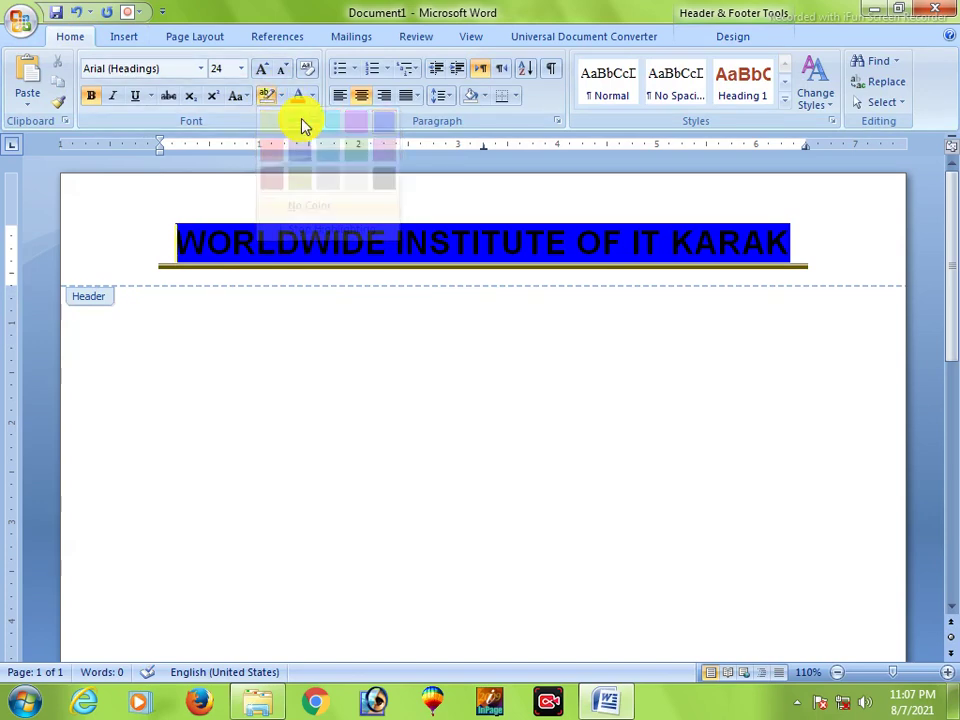
click(313, 96)
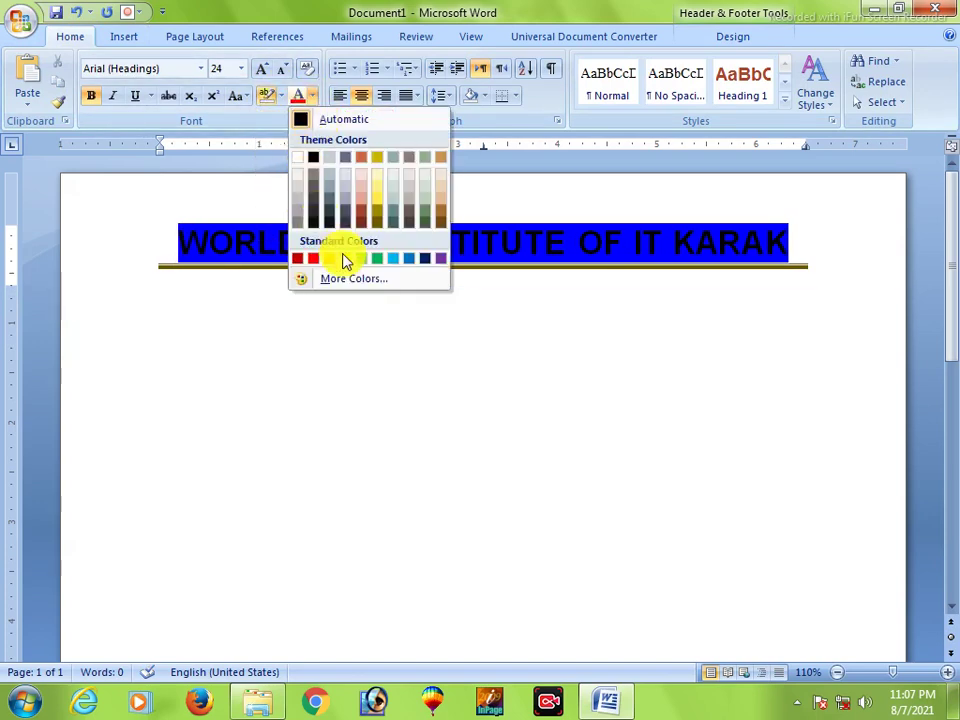
click(428, 262)
- Remove the highlight color from the header title and return to the document body
click(189, 240)
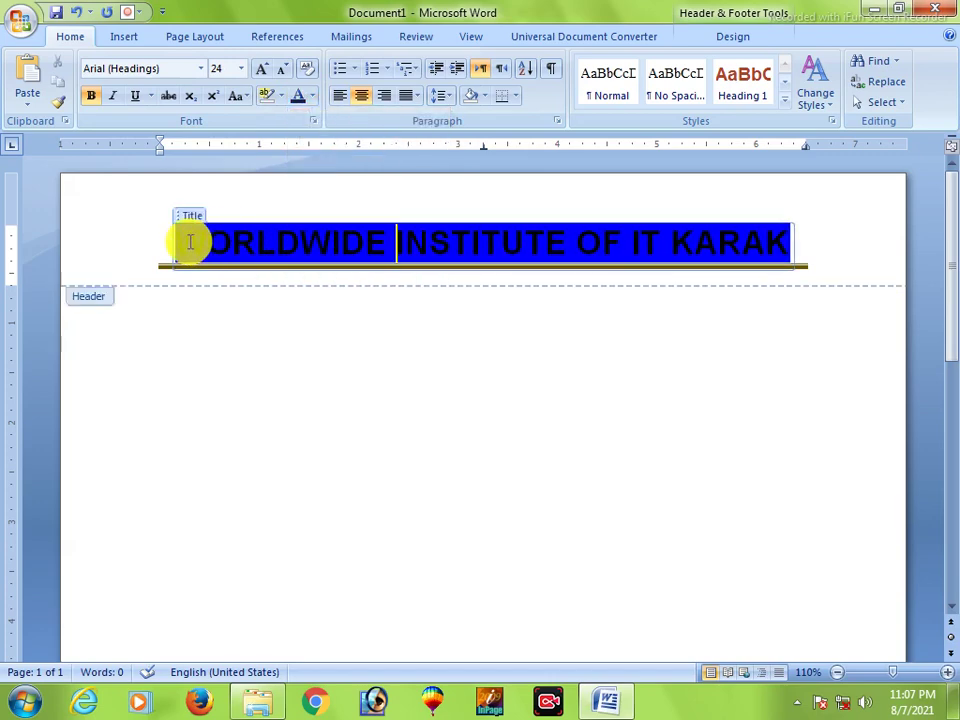
click(280, 96)
click(299, 208)
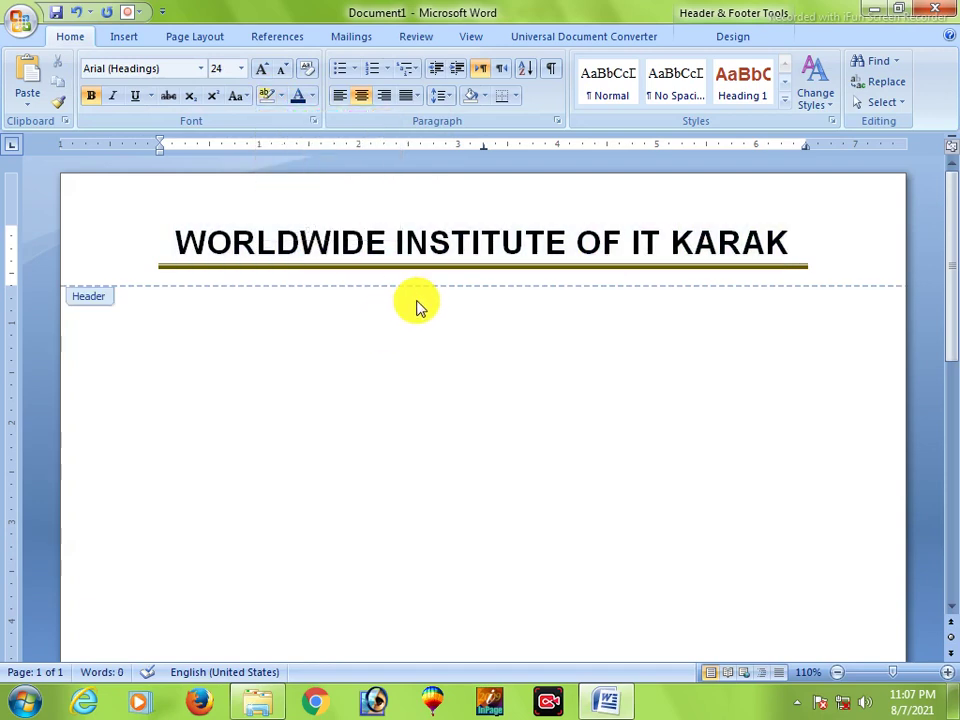
click(174, 242)
drag(174, 242, 664, 242)
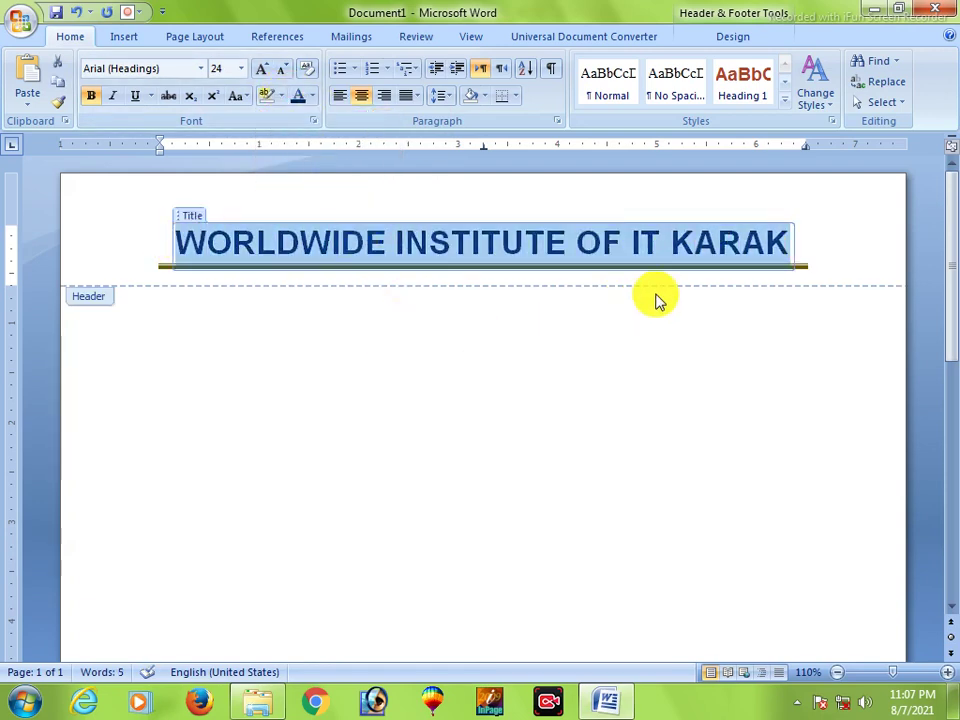
double_click(714, 317)
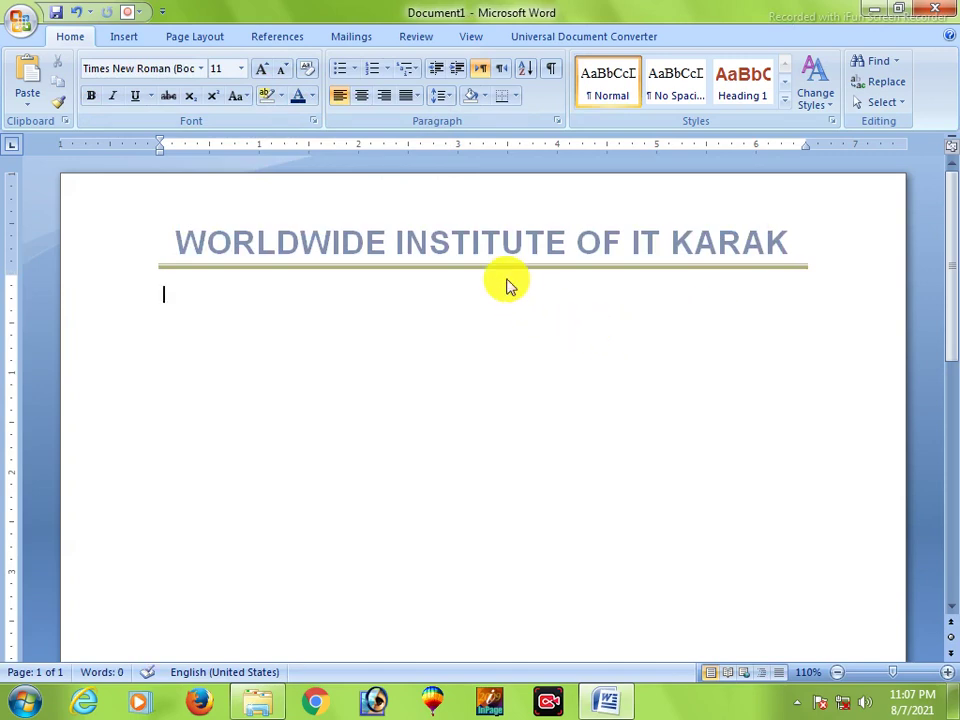
- Examine the page from top to bottom to see how the finished header looks
scroll(493, 294, down, 3)
scroll(407, 240, up, 3)
scroll(446, 536, down, 5)
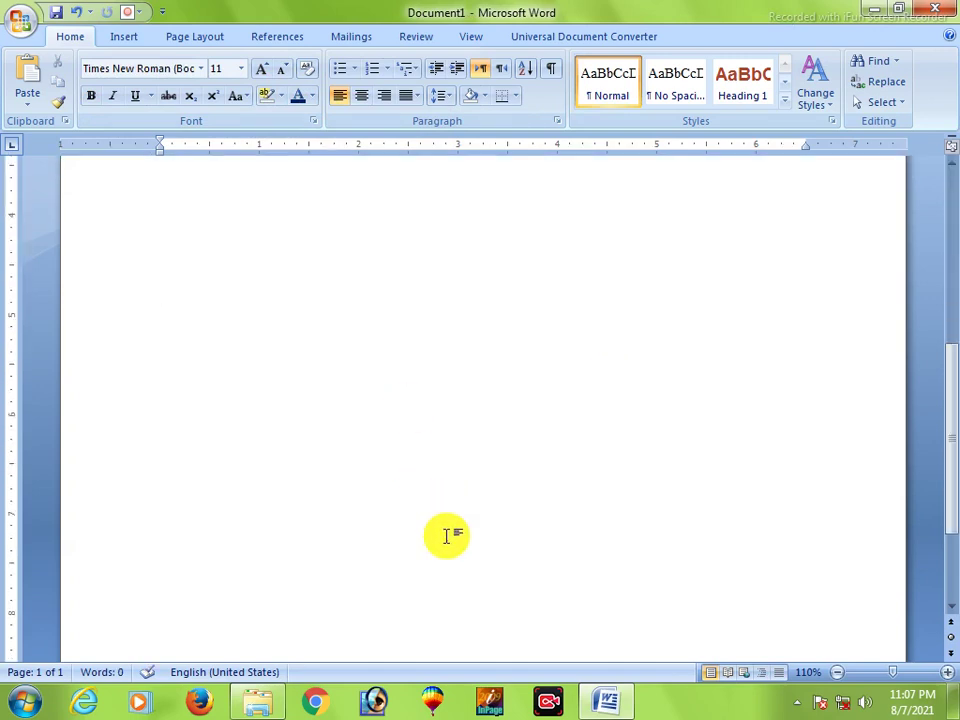
scroll(388, 289, up, 5)
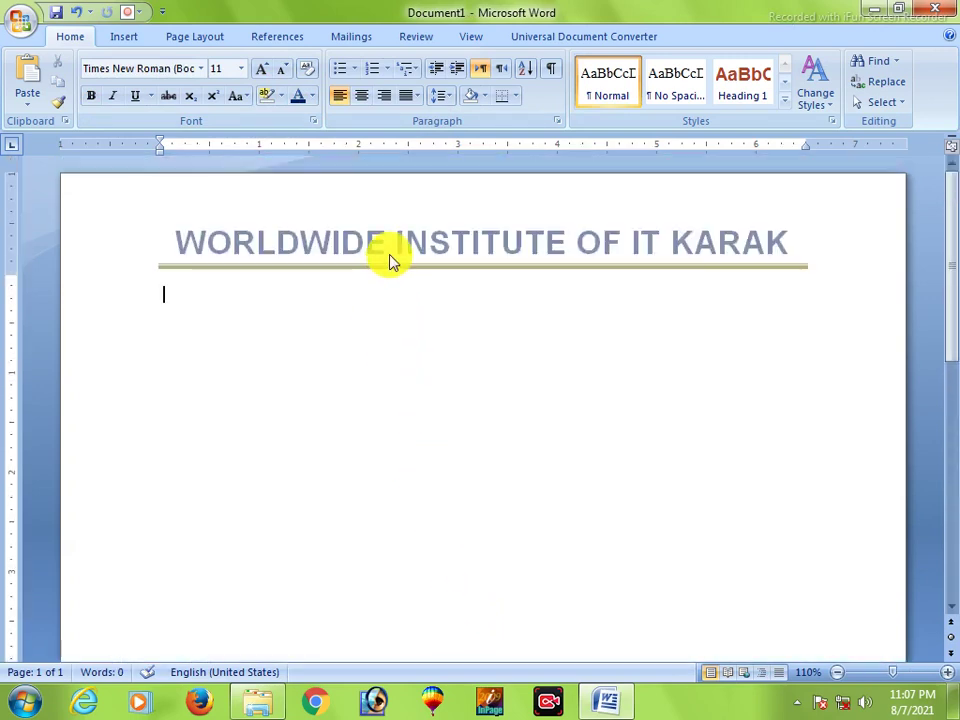
scroll(396, 289, down, 3)
scroll(497, 516, up, 5)
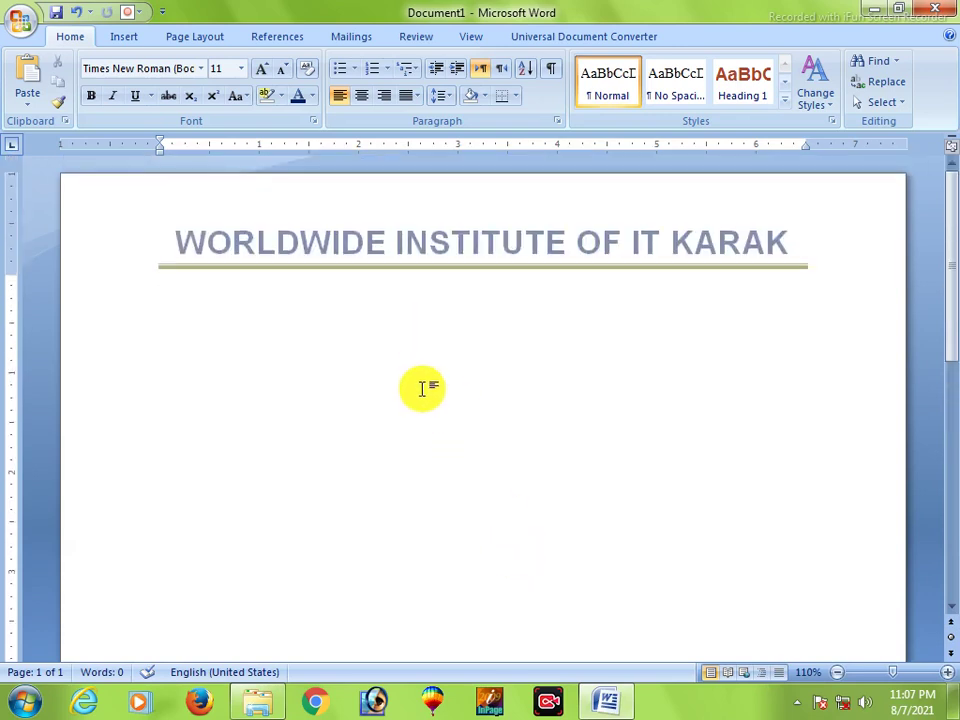
scroll(413, 379, down, 3)
scroll(402, 372, down, 1)
scroll(400, 371, up, 2)
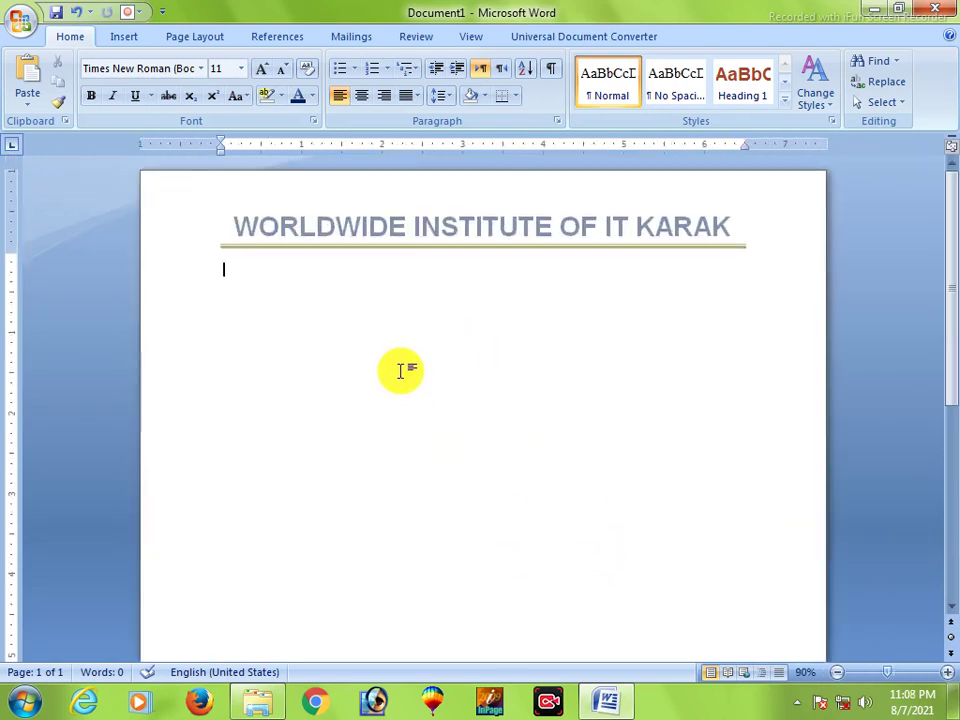
scroll(400, 371, down, 3)
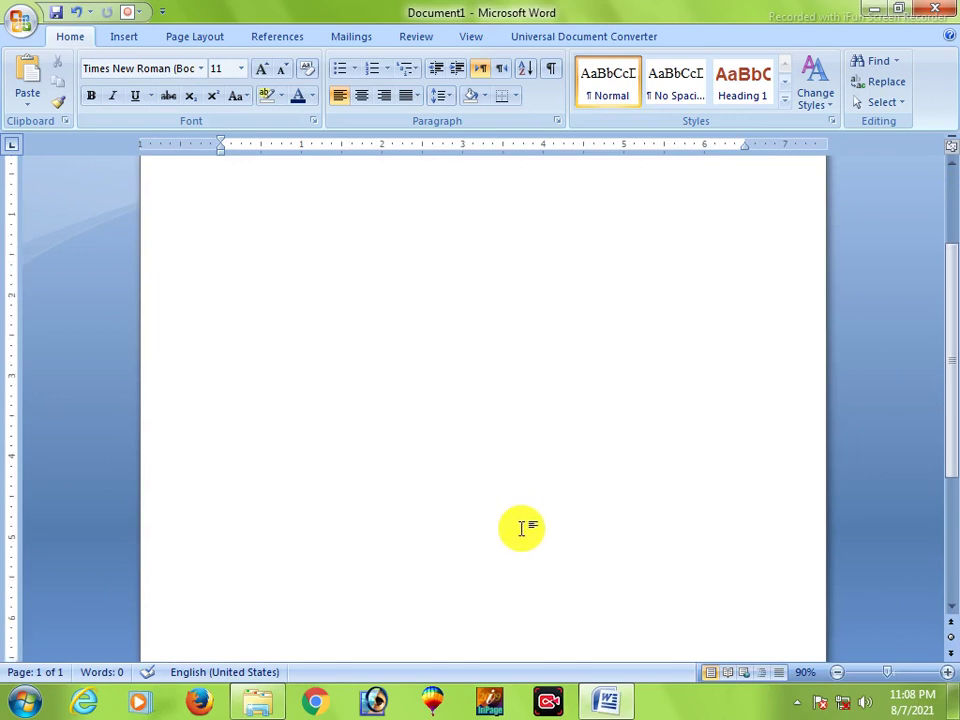
scroll(523, 527, up, 3)
scroll(522, 528, down, 2)
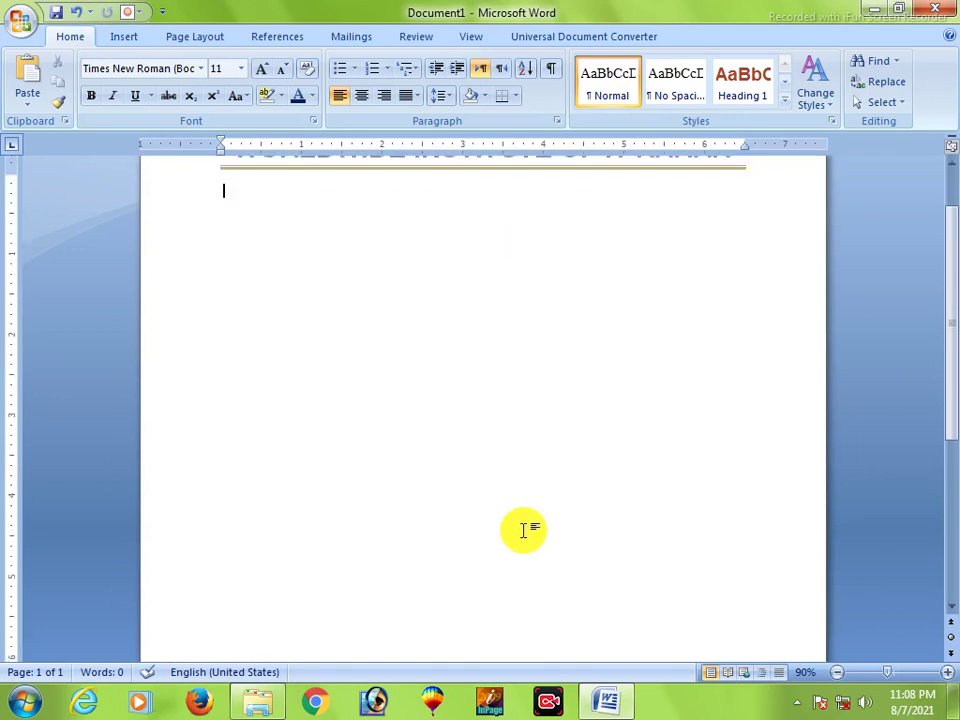
scroll(522, 528, up, 2)
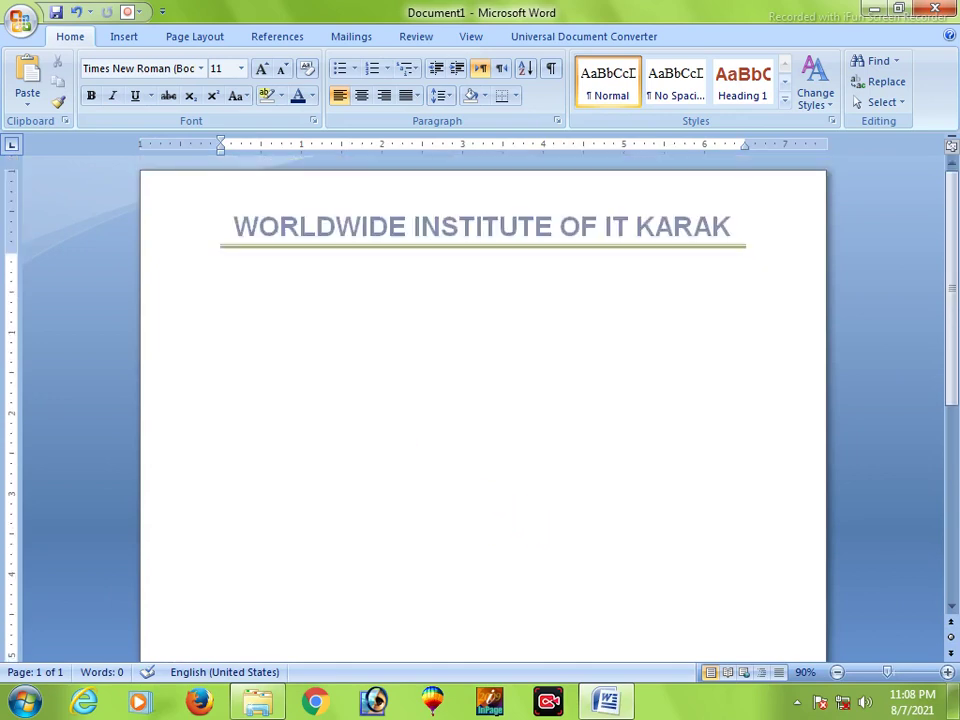
- Fill the pages with =rand() sample text to check the repeating header, and undo the added text
text(-rand())
key(Return)
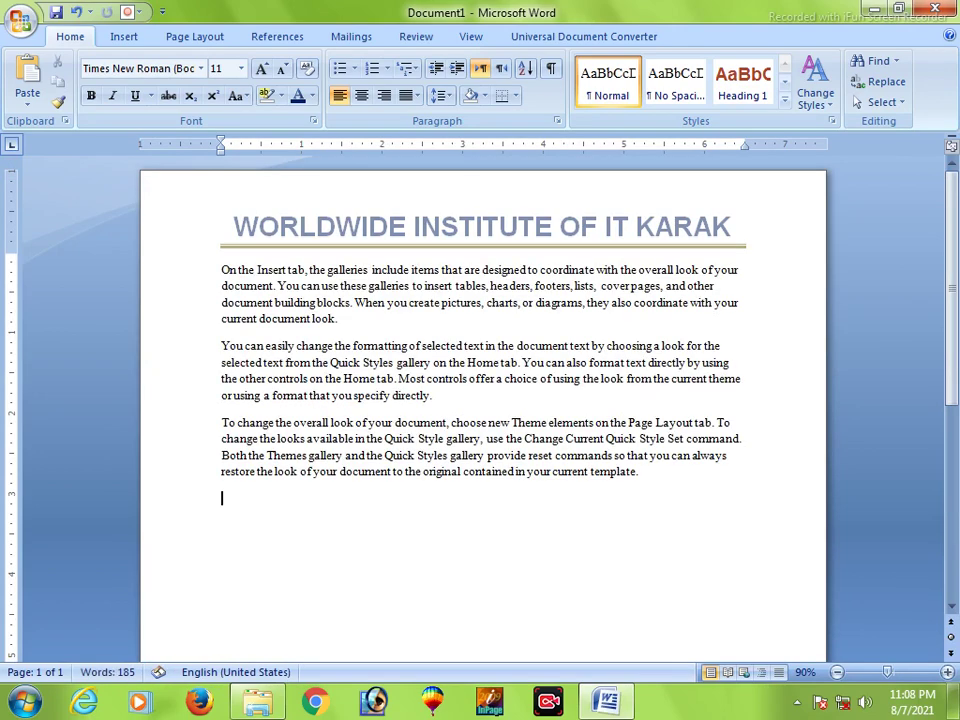
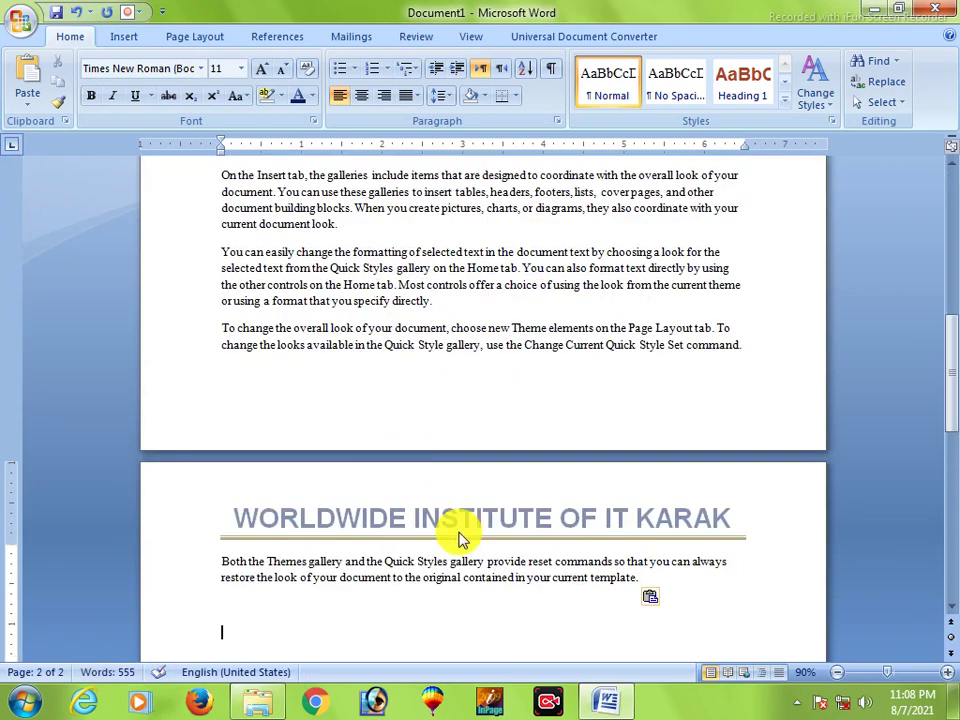
scroll(461, 560, down, 10)
scroll(462, 585, up, 10)
key(ctrl+z)
scroll(574, 574, up, 2)
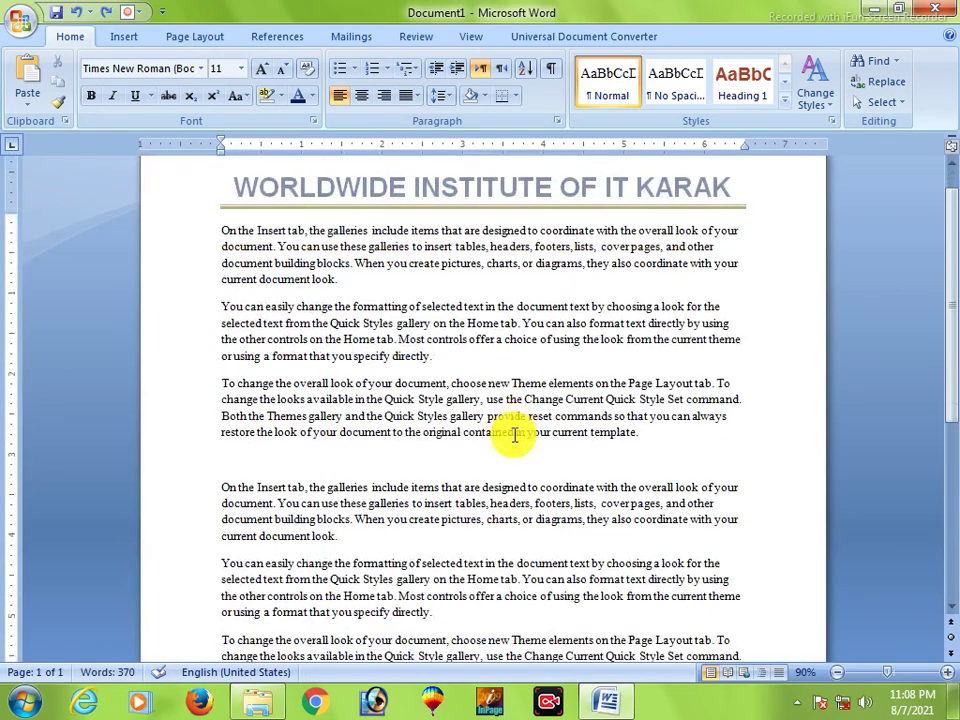
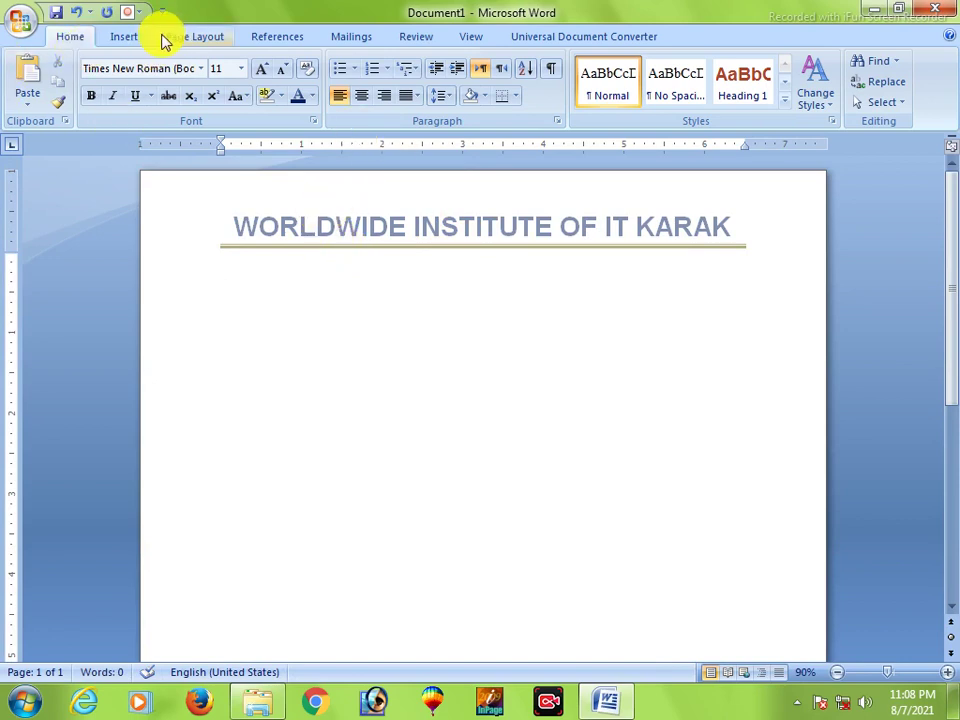
- Remove the header from the document and check the emptied page
click(126, 38)
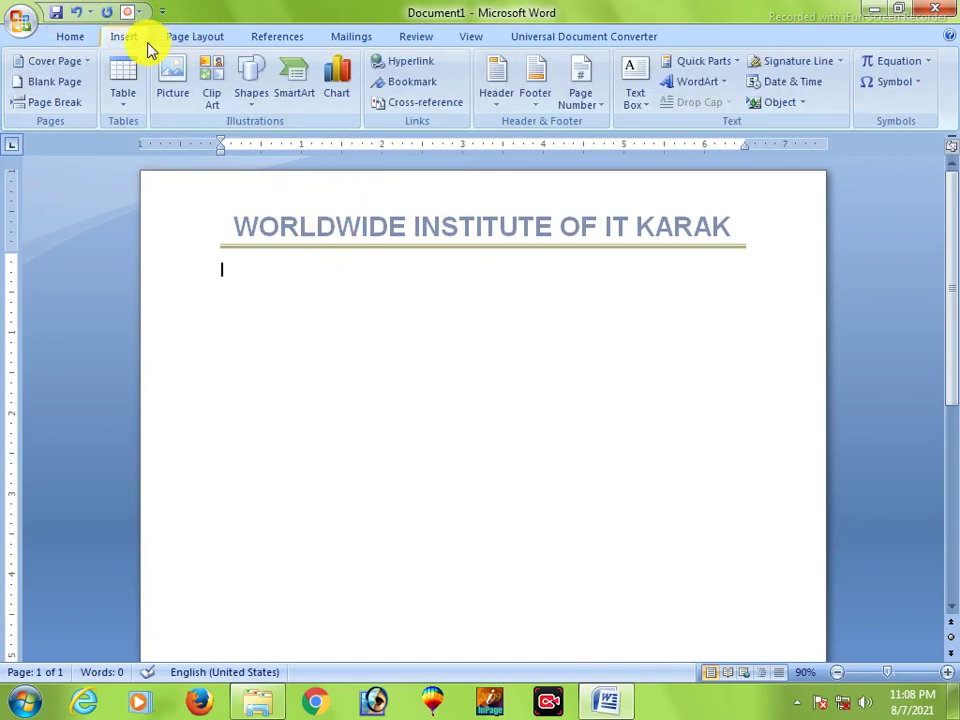
double_click(426, 240)
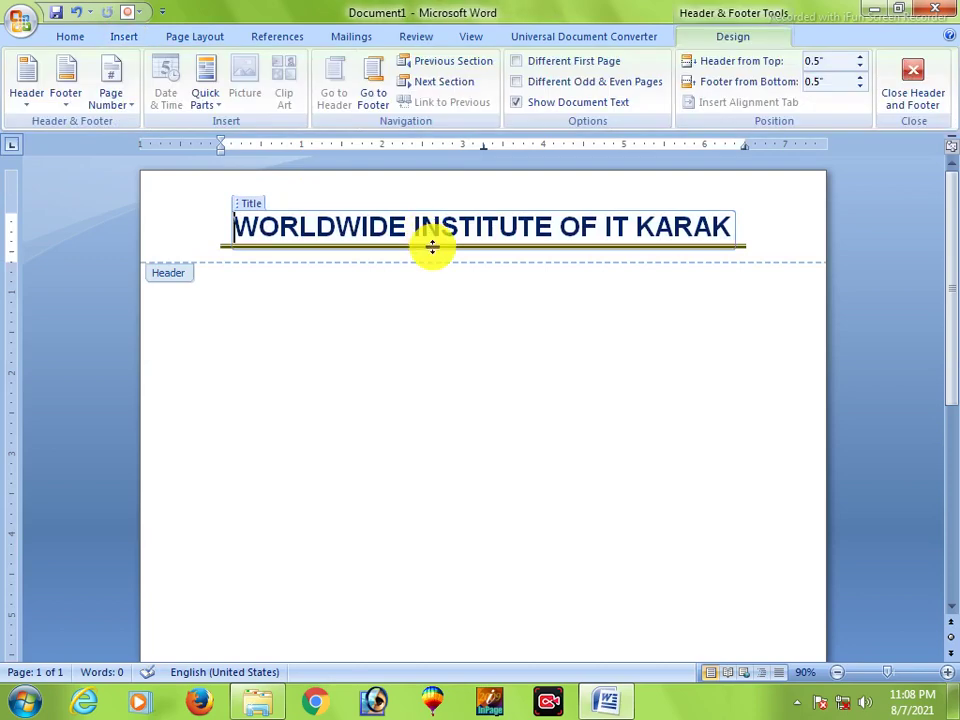
click(893, 102)
click(143, 42)
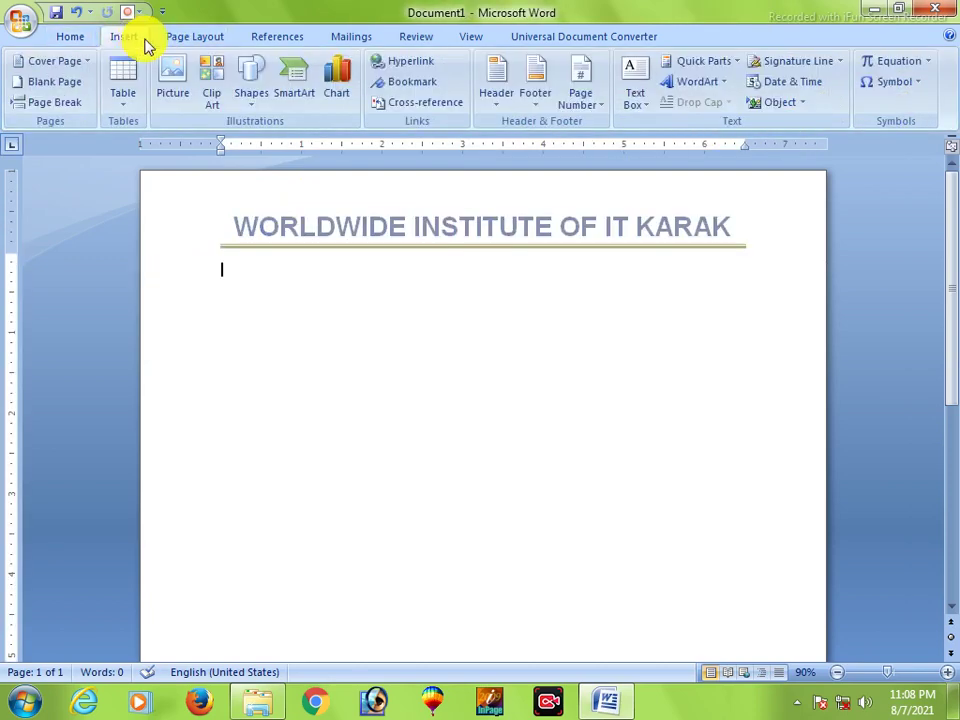
click(500, 100)
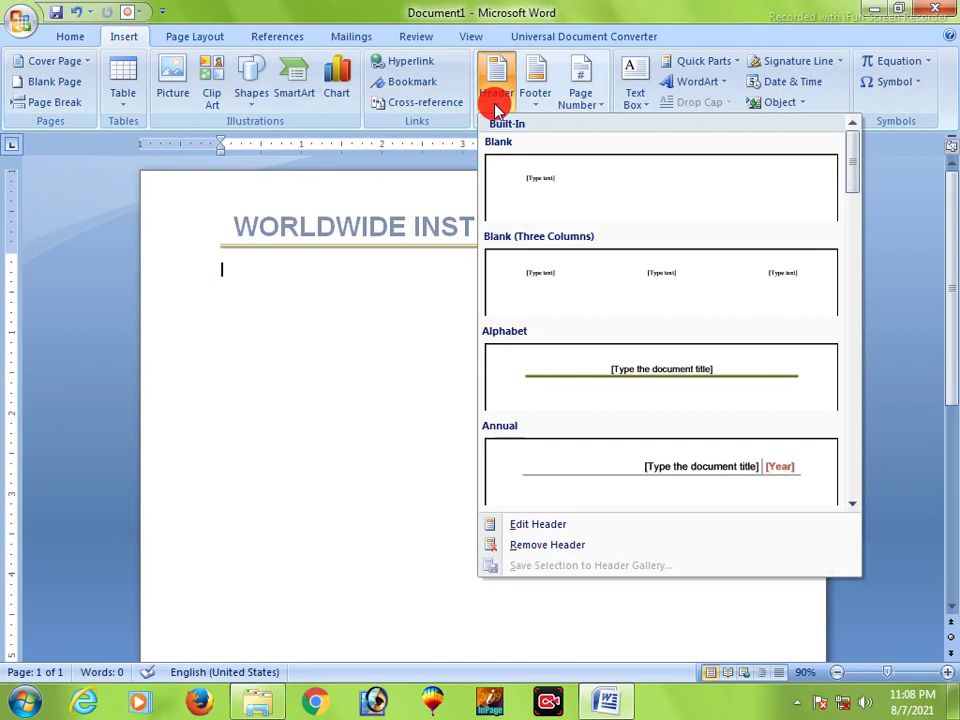
click(553, 557)
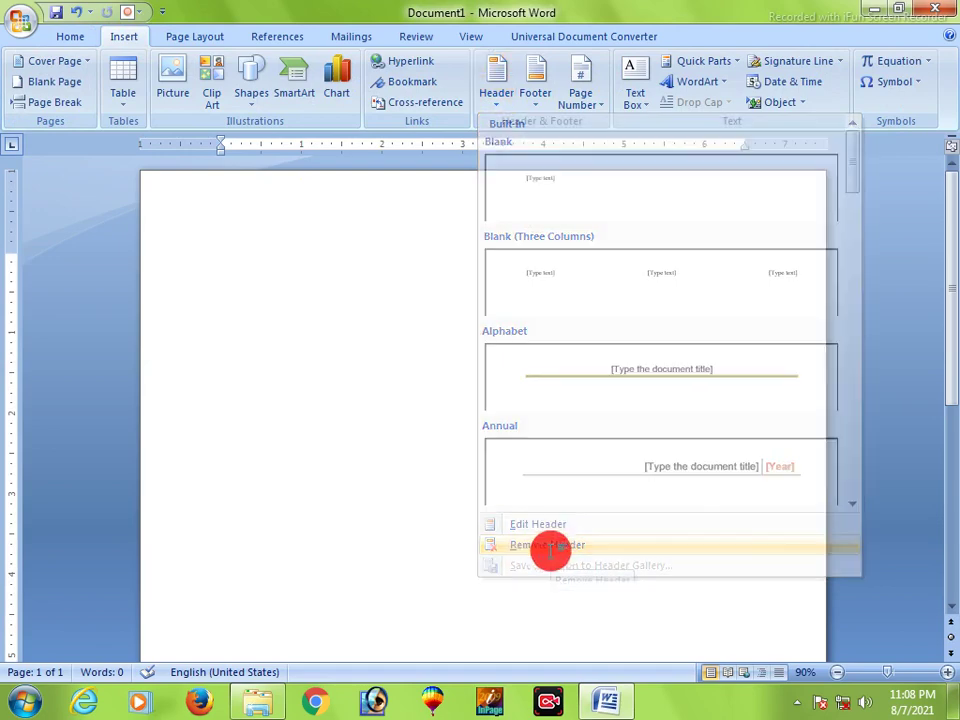
scroll(541, 582, down, 8)
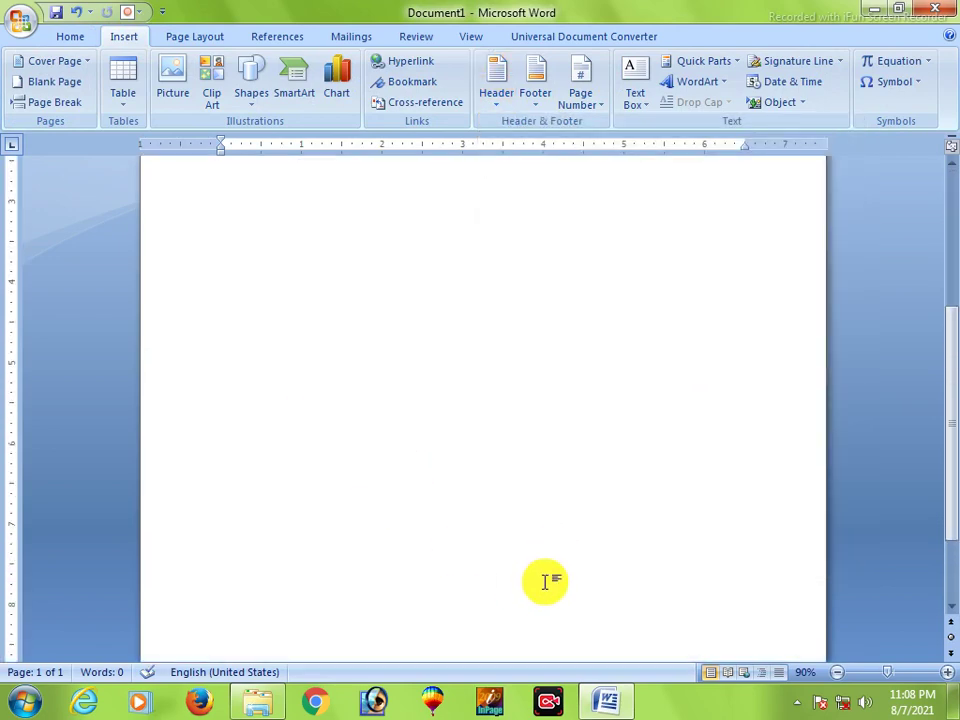
ctrl+scroll(546, 580, down, 5)
ctrl+scroll(526, 564, up, 1)
ctrl+scroll(526, 564, up, 4)
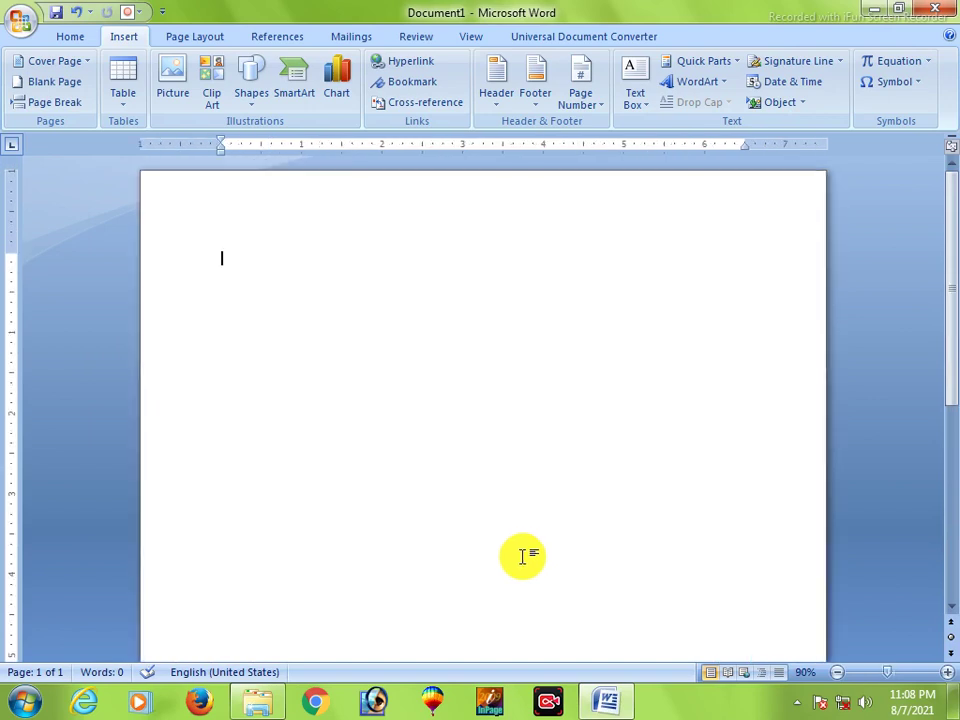
- Insert the built-in Annual footer and return to the document body
click(540, 104)
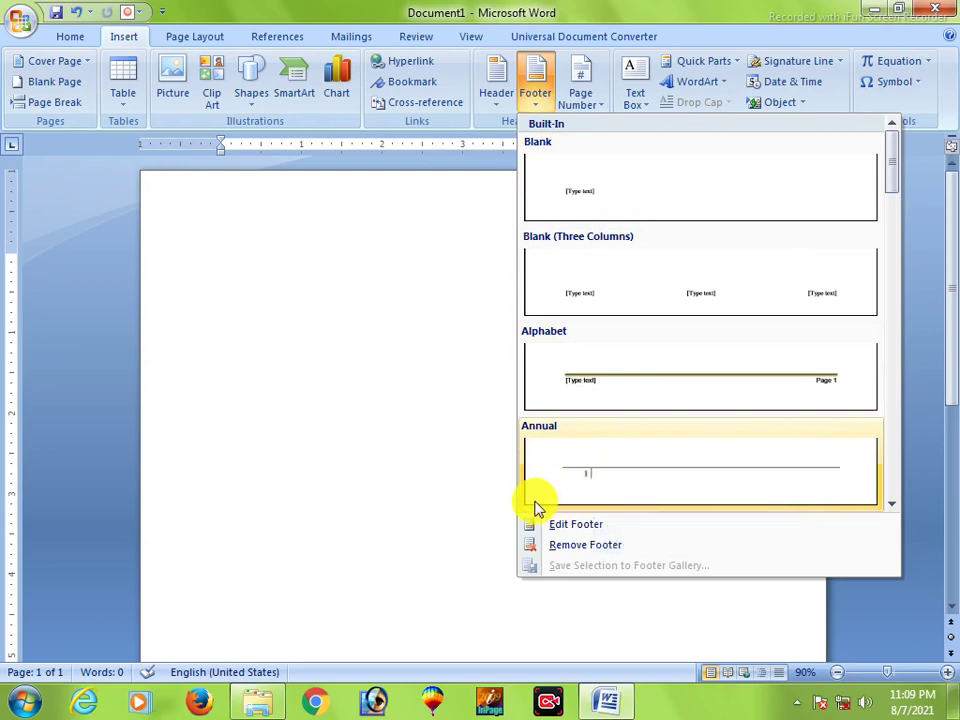
click(584, 482)
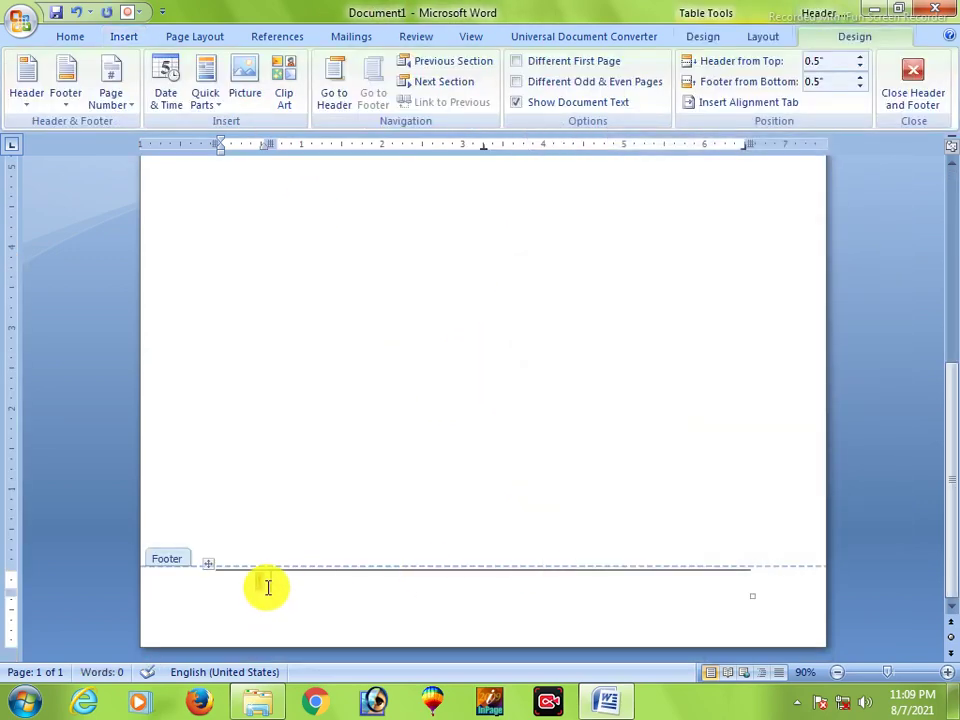
double_click(259, 531)
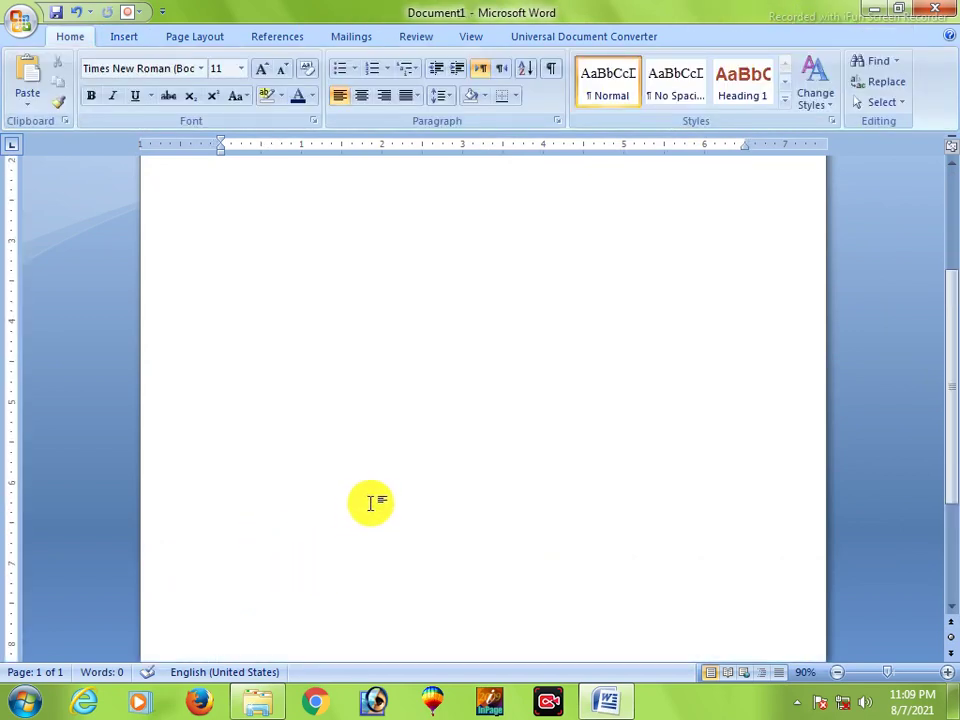
- Extend the document onto a second page to check that the footer repeats, and remove the extra page
ctrl+scroll(388, 529, down, 4)
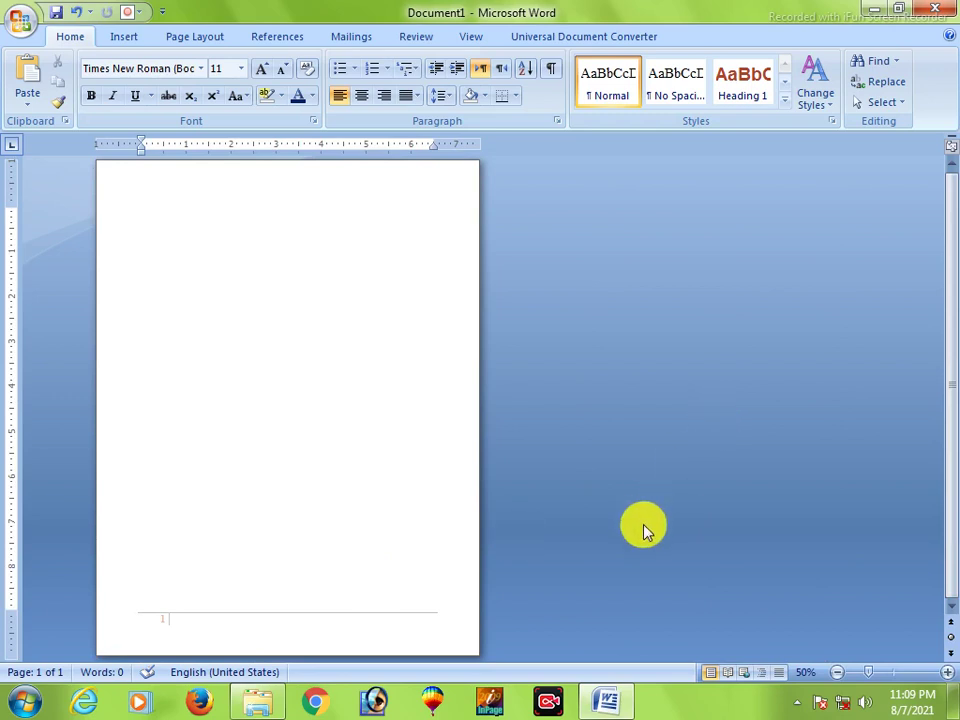
key(ctrl+Return)
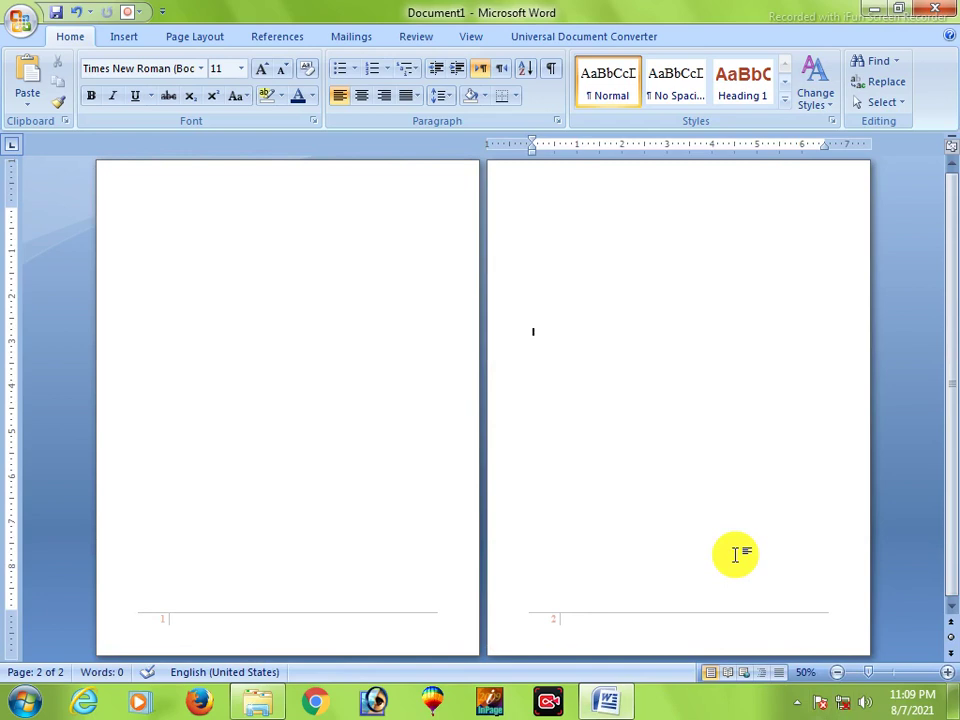
key(BackSpace)
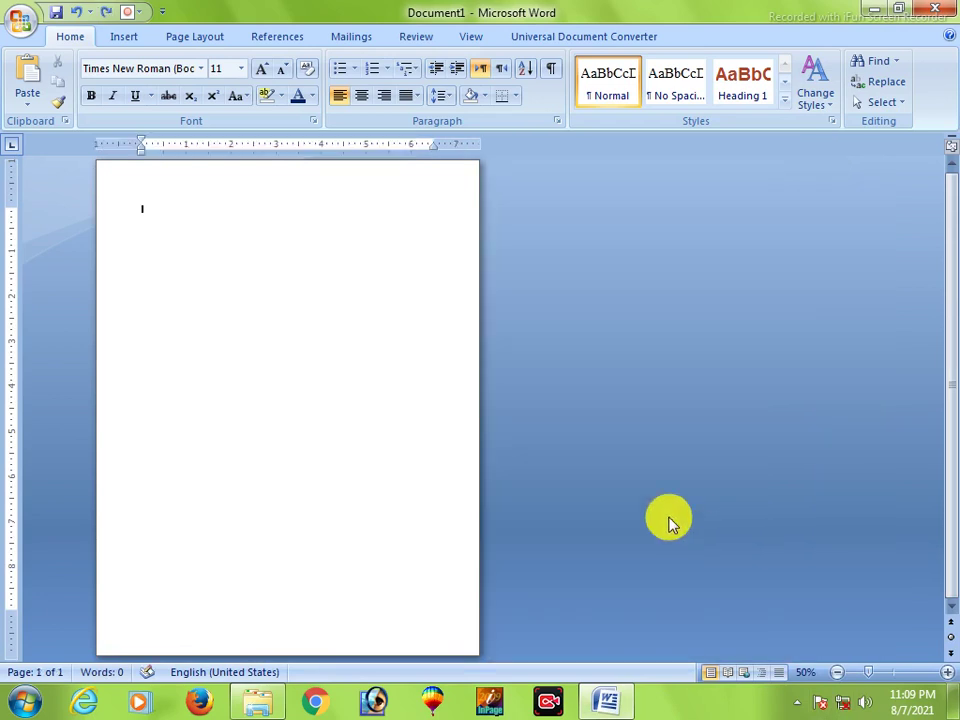
- Remove the Annual footer from the document
double_click(320, 620)
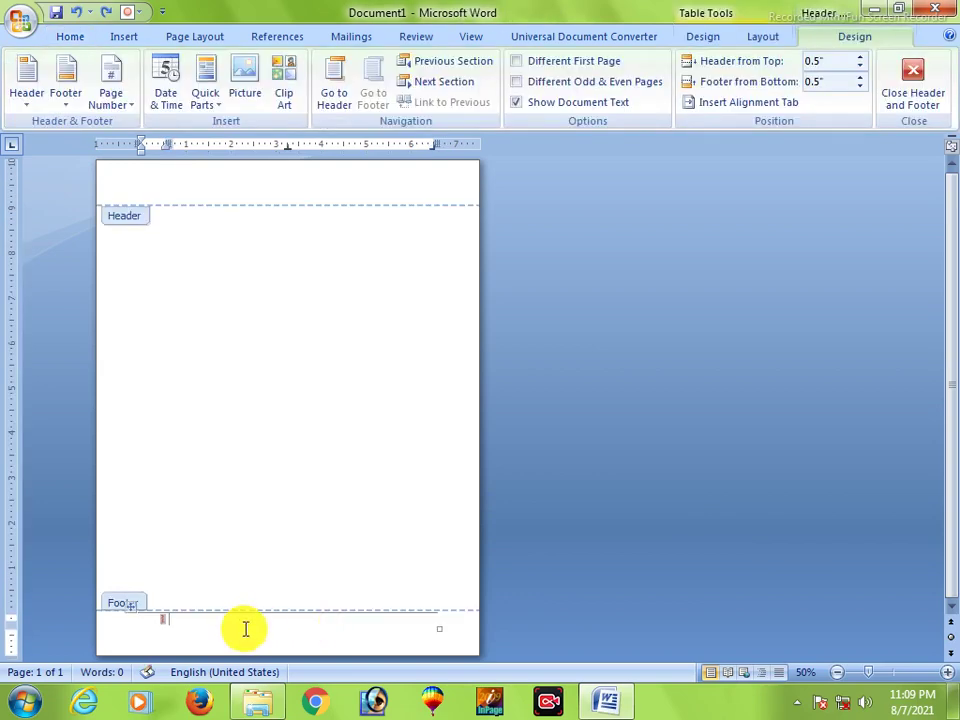
click(925, 66)
click(122, 40)
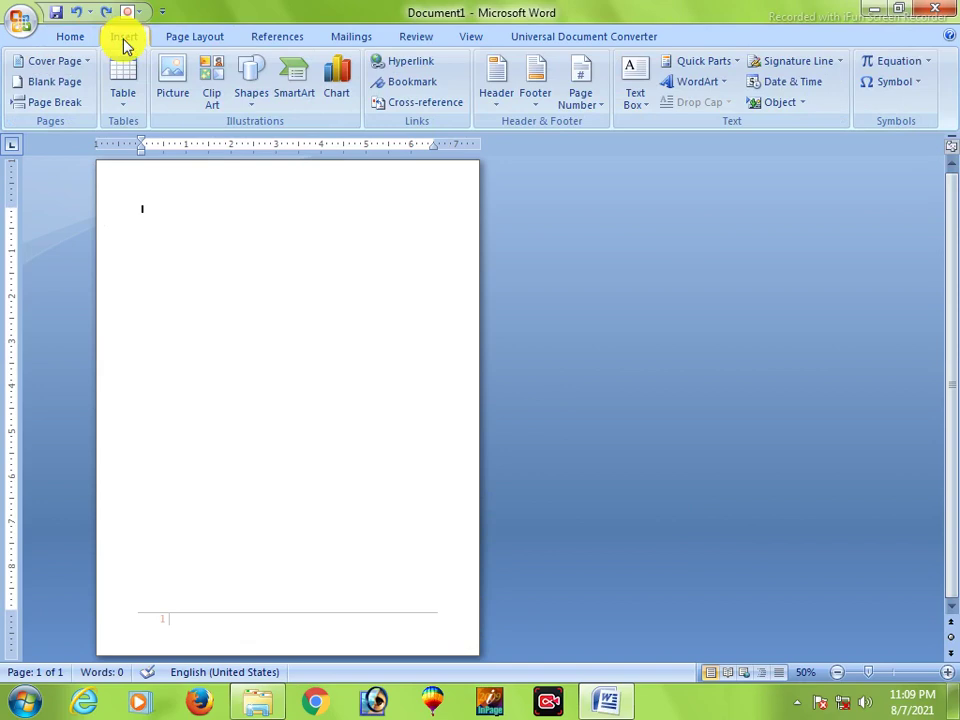
click(540, 100)
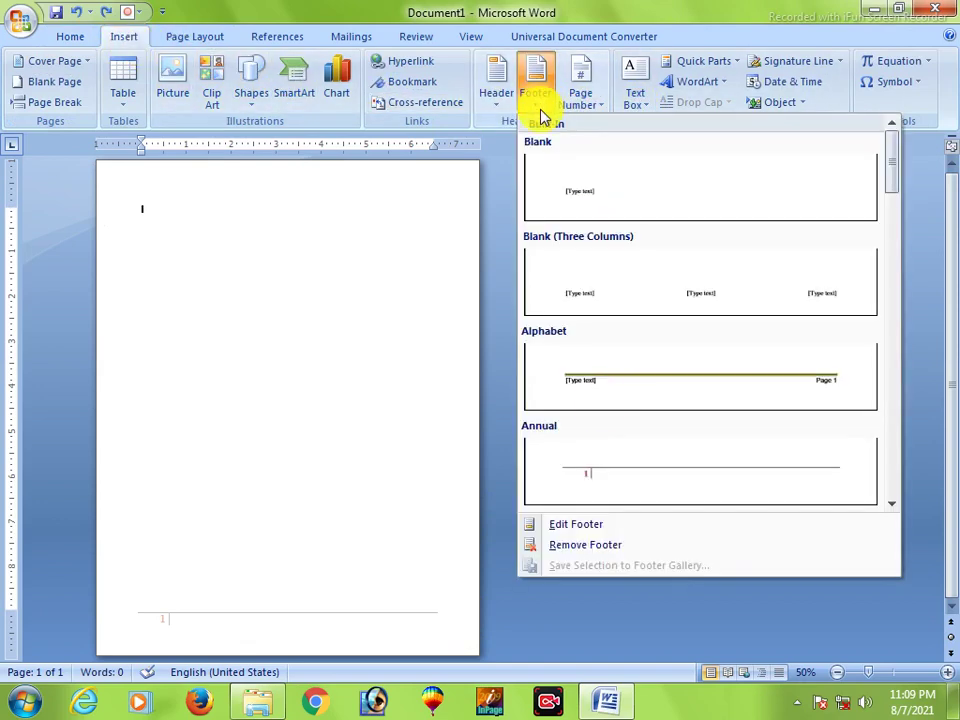
click(583, 543)
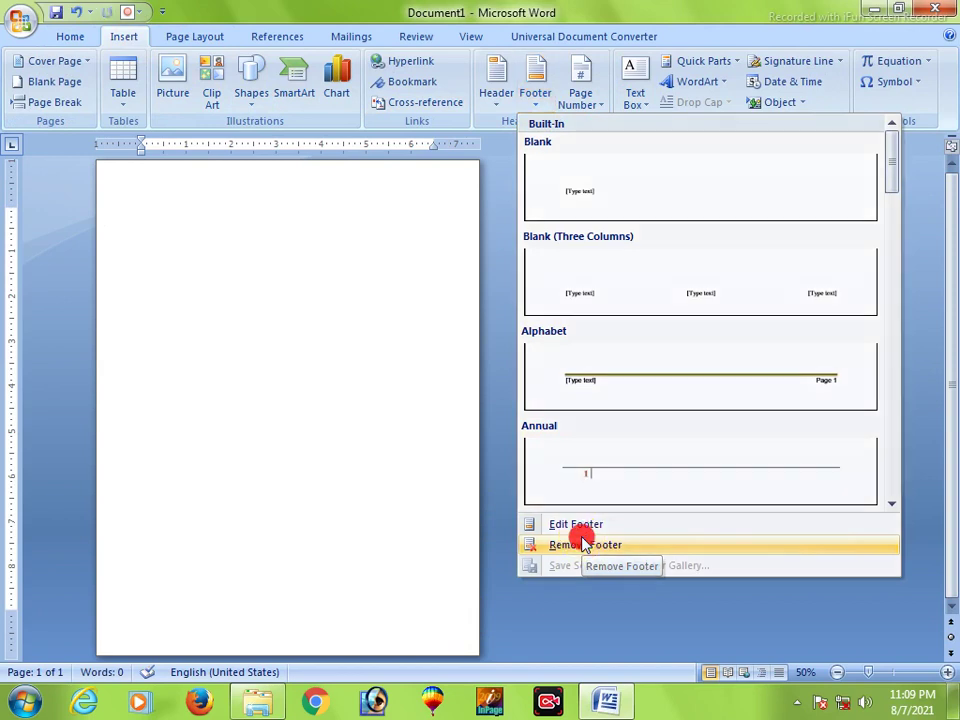
scroll(583, 543, up, 4)
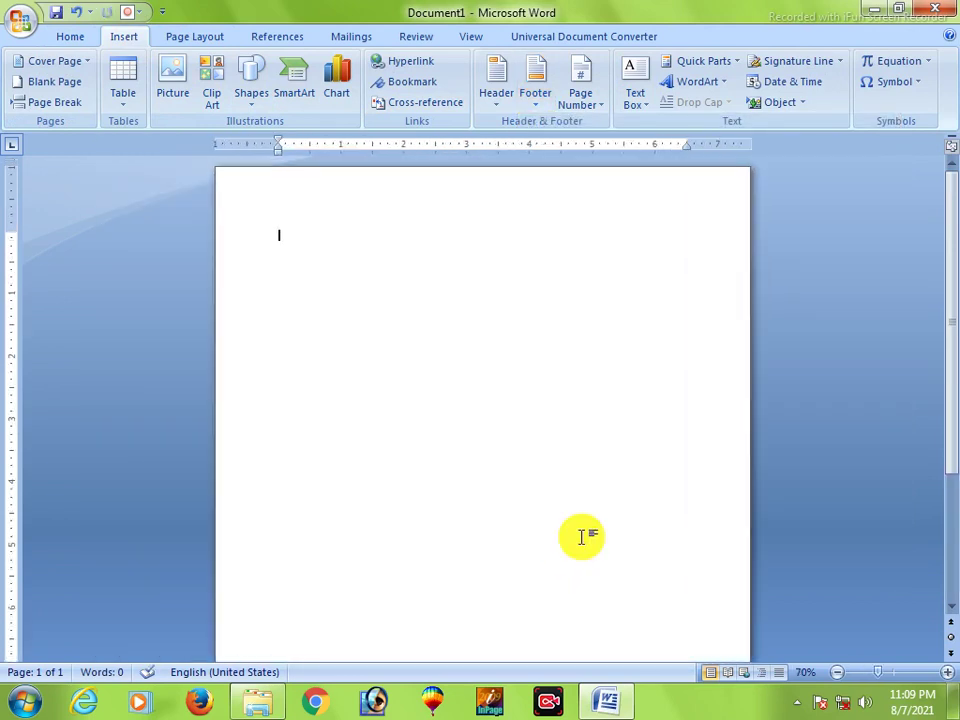
- Insert a Plain Number 1 page number at the top of the page and return to the document body
click(596, 103)
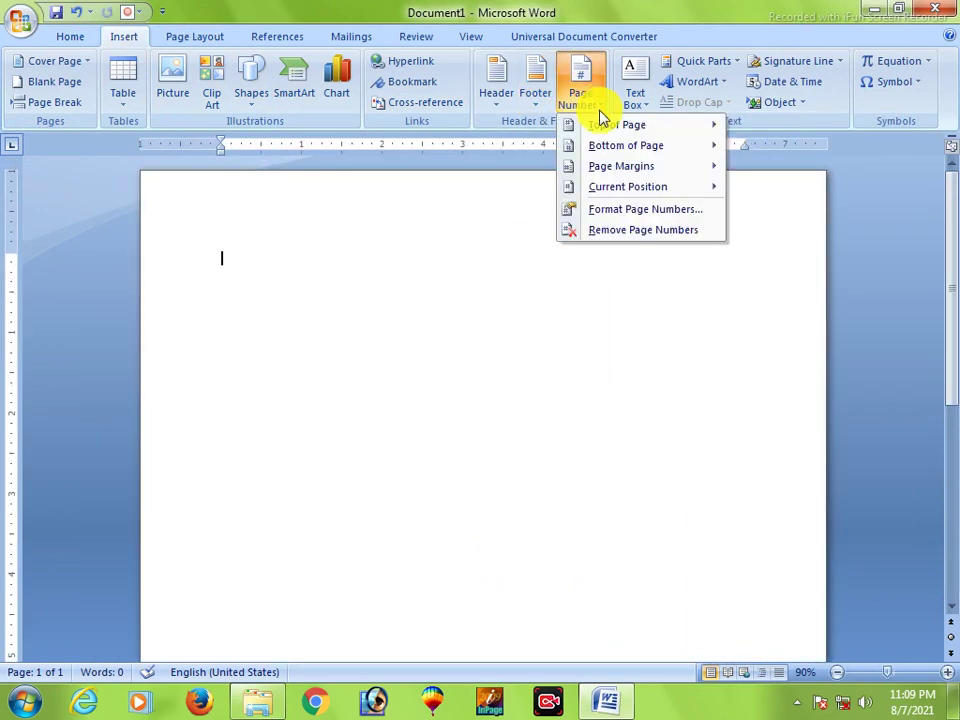
mouse_move(604, 127)
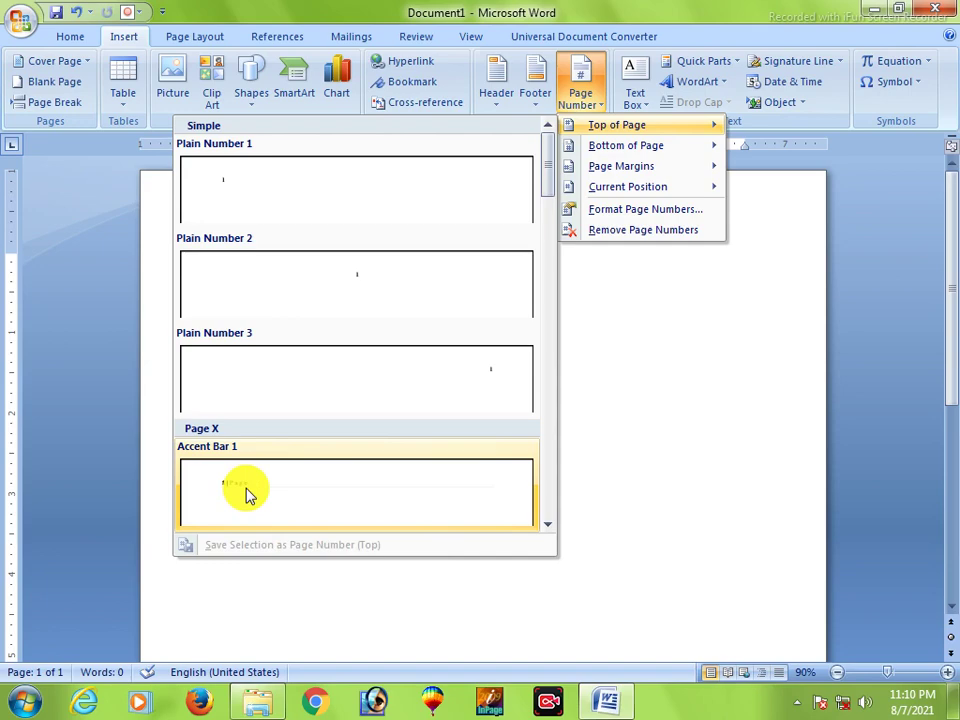
click(250, 195)
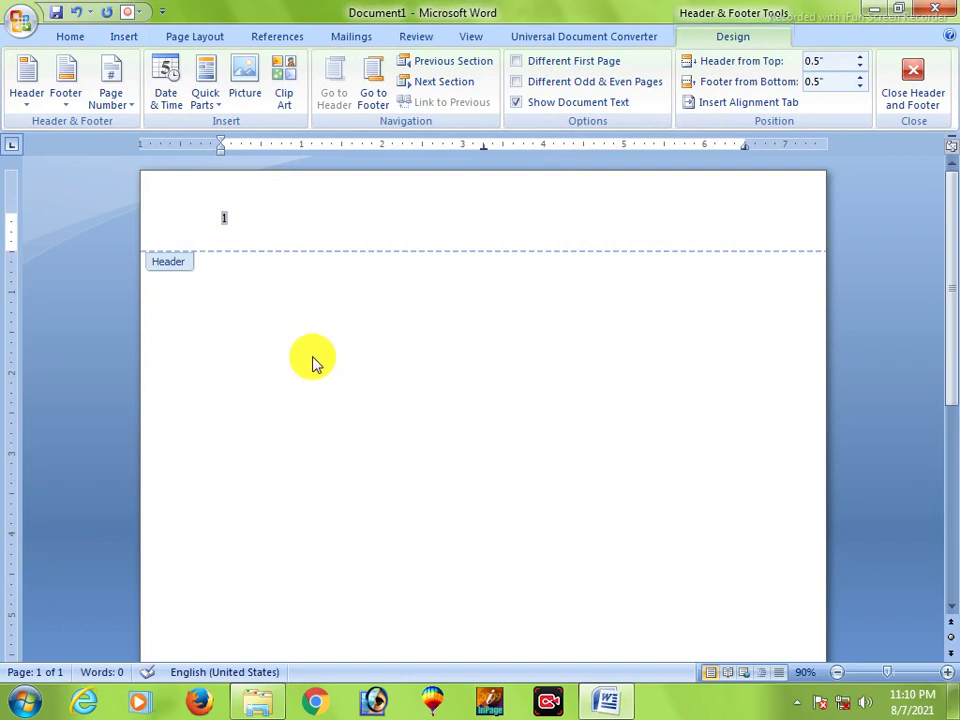
double_click(388, 266)
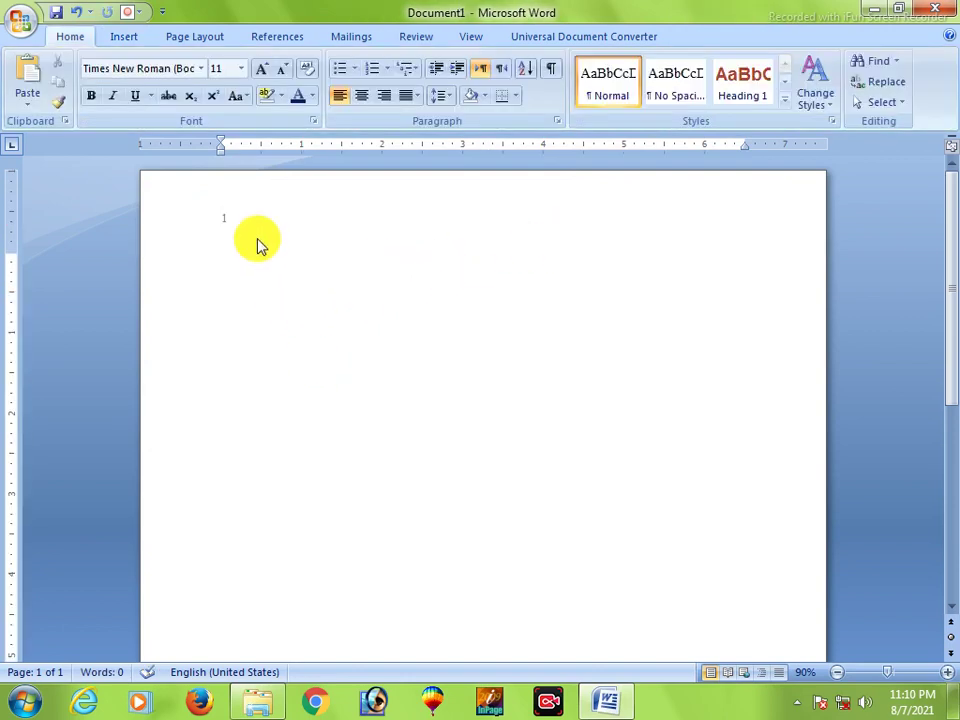
- Extend the document to three pages with blank lines and check the page number at the top of each page
scroll(320, 433, down, 2)
scroll(300, 480, up, 2)
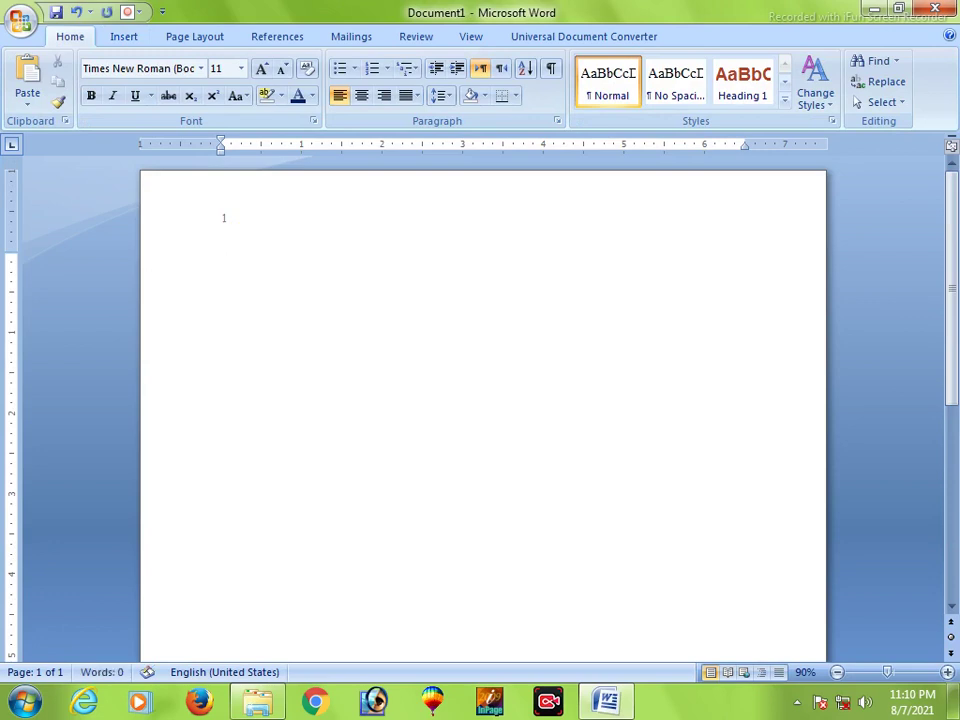
scroll(483, 415, down, 15)
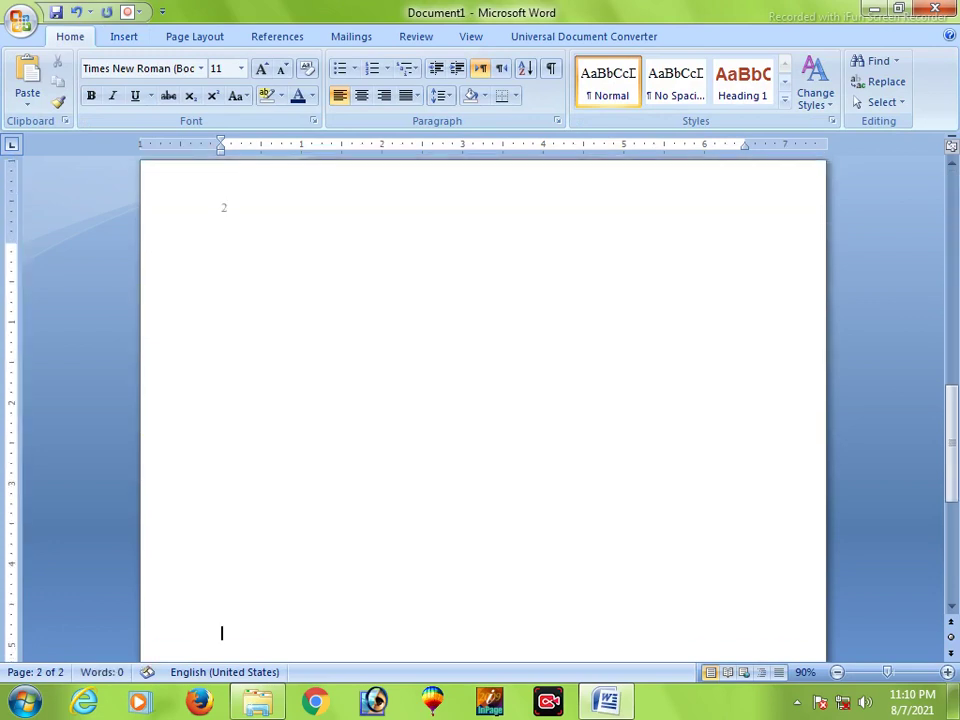
scroll(171, 230, down, 15)
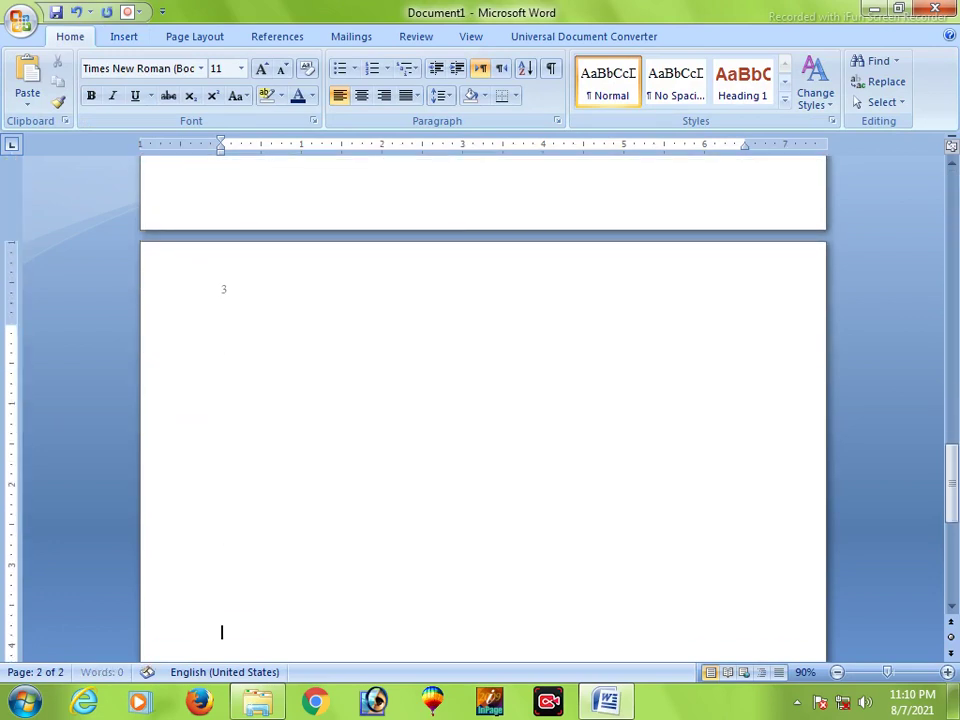
scroll(231, 296, up, 10)
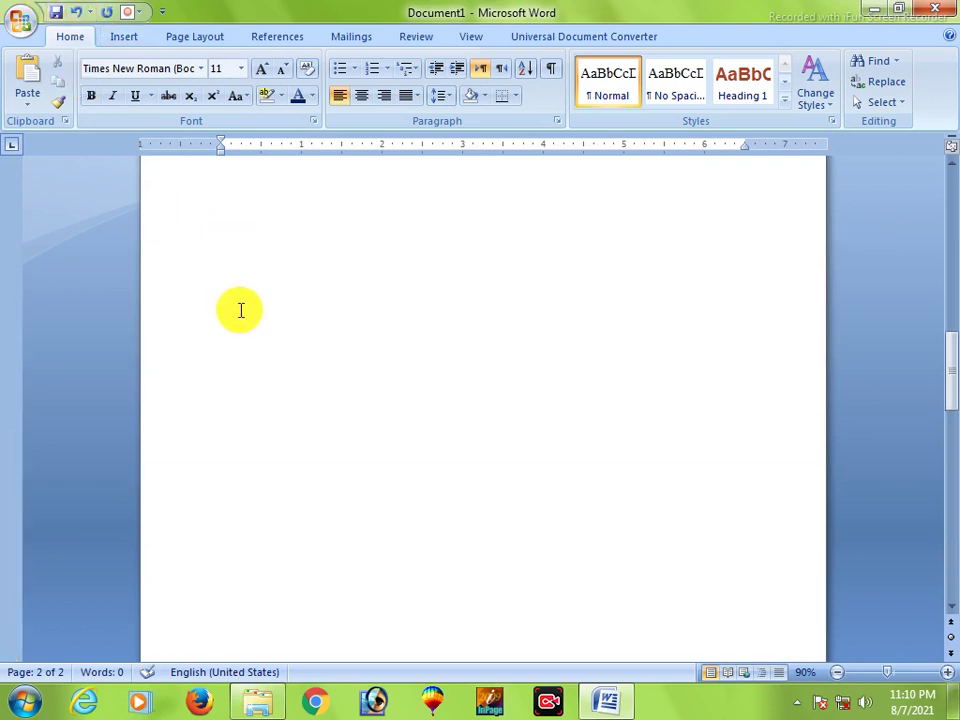
scroll(240, 310, up, 5)
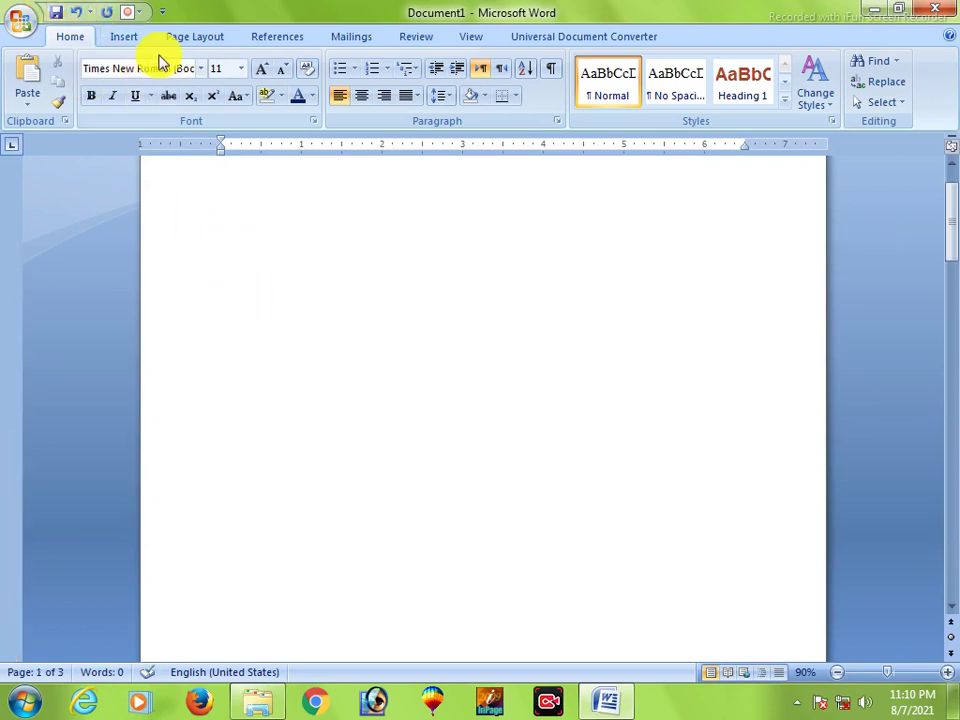
- Remove the page numbers from the document
click(124, 37)
click(588, 96)
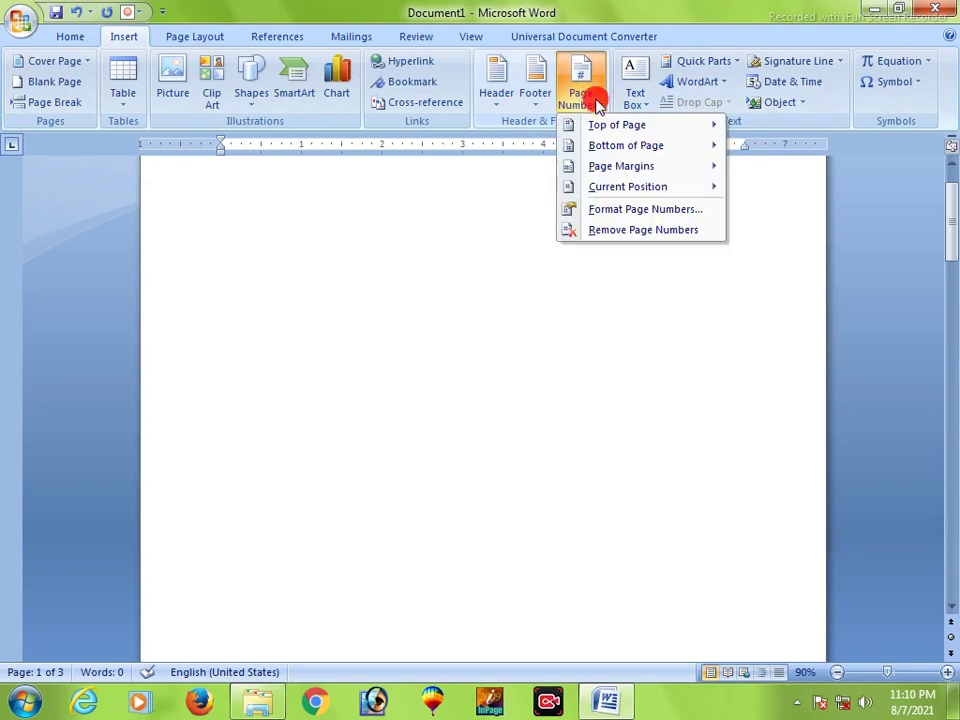
click(634, 229)
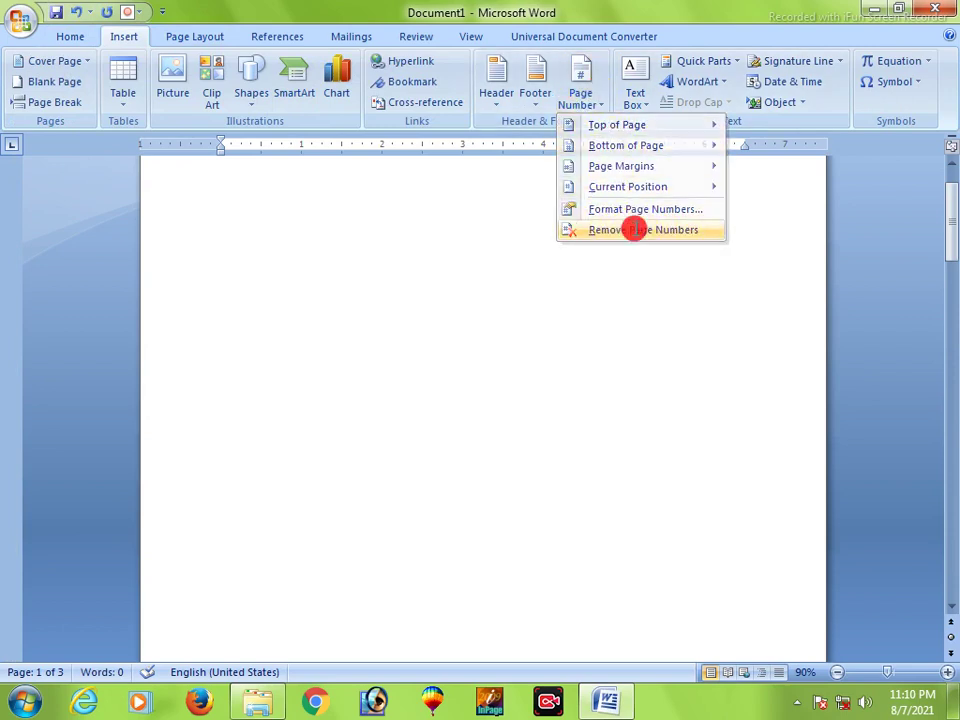
- Look through the page number designs for the bottom of the page, page margins and current position
click(604, 110)
mouse_move(597, 148)
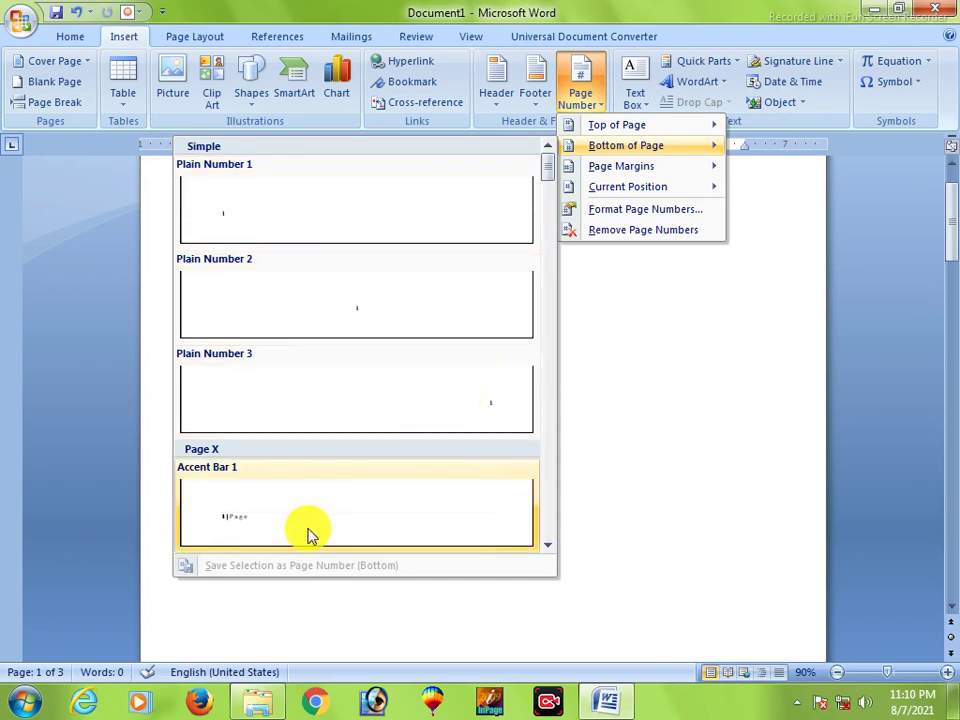
mouse_move(597, 178)
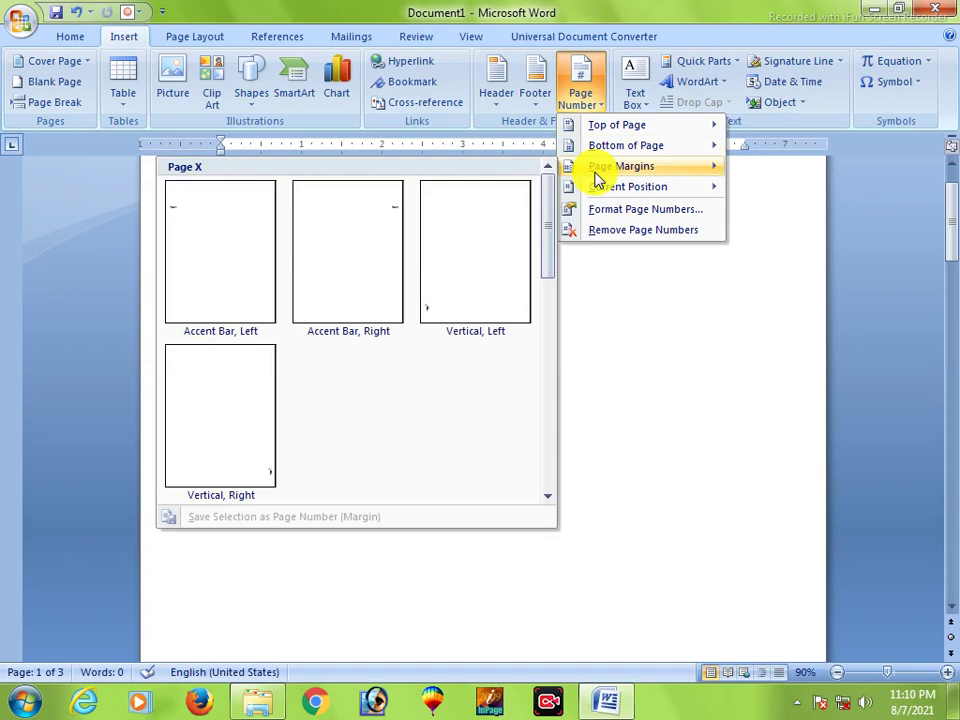
mouse_move(634, 191)
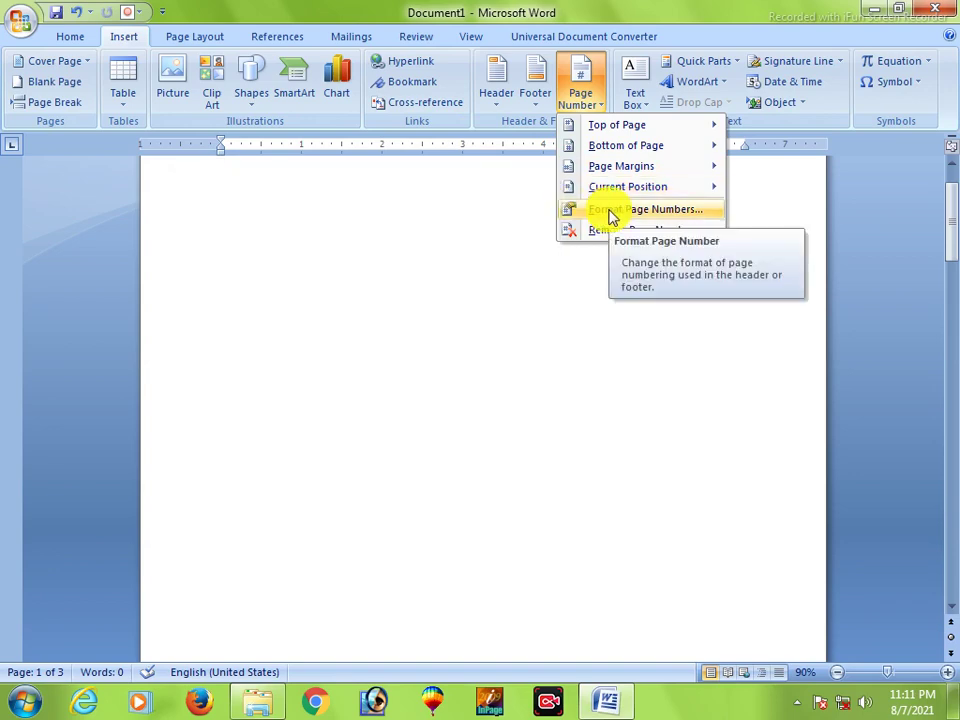
- Set the page number format to lowercase Roman numerals (i, ii, iii, …)
click(611, 212)
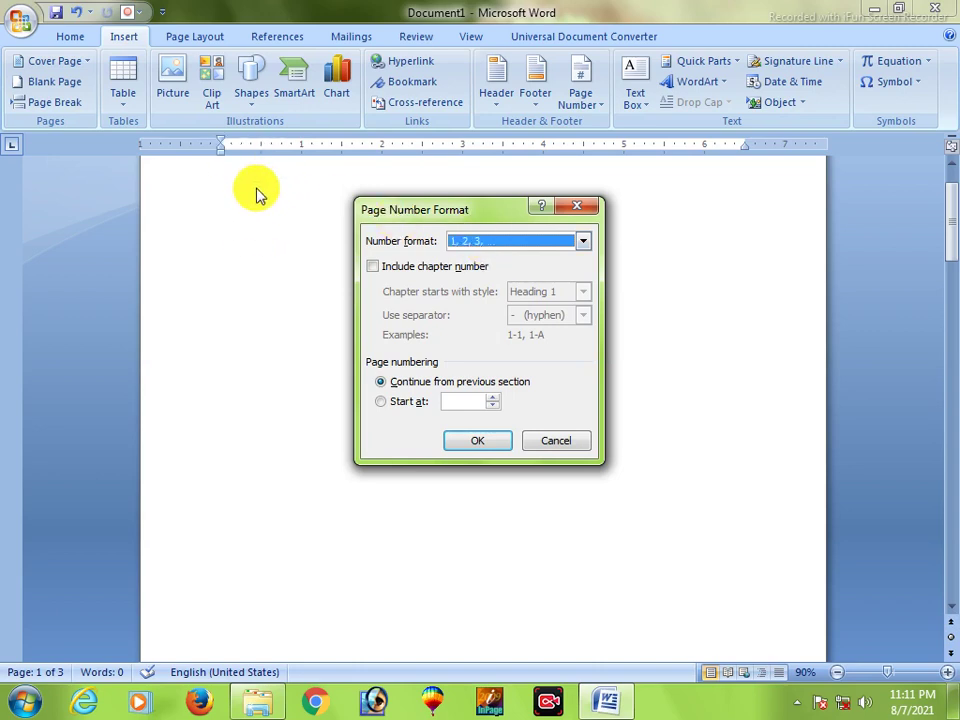
click(470, 242)
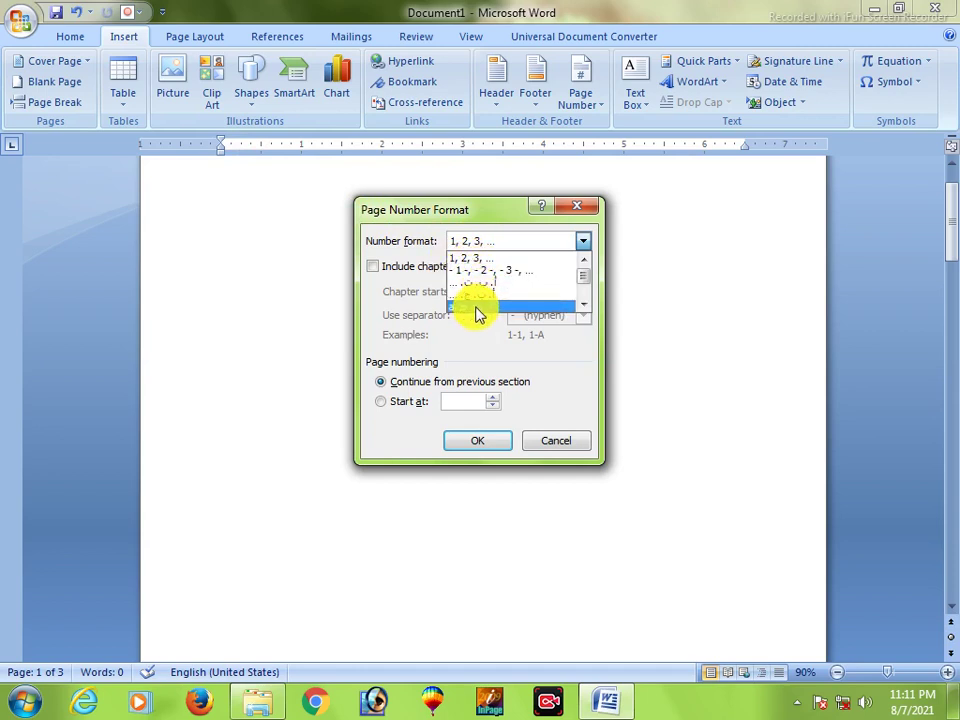
scroll(472, 308, down, 2)
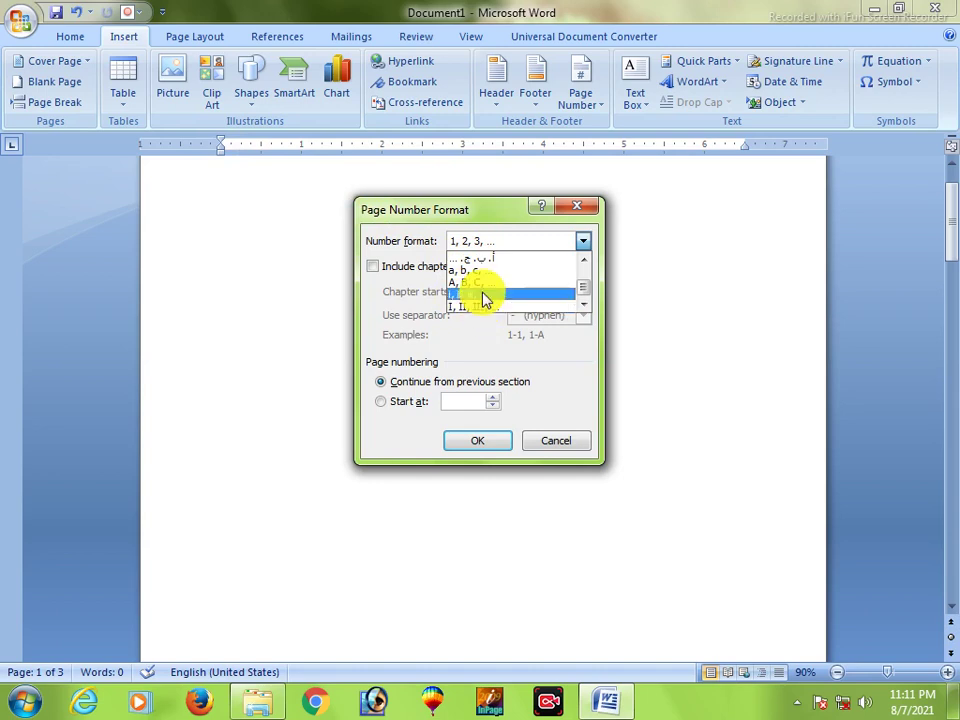
click(484, 296)
click(480, 437)
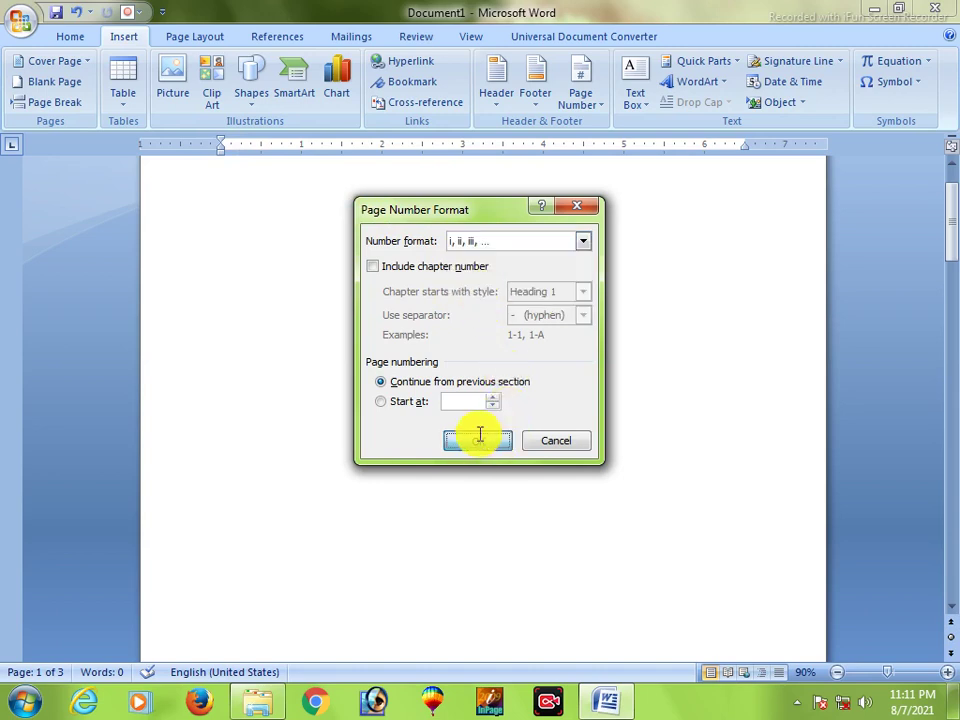
- Insert a plain left-aligned page number at the top of the page, check it on each page, and return to the document body
scroll(461, 375, up, 20)
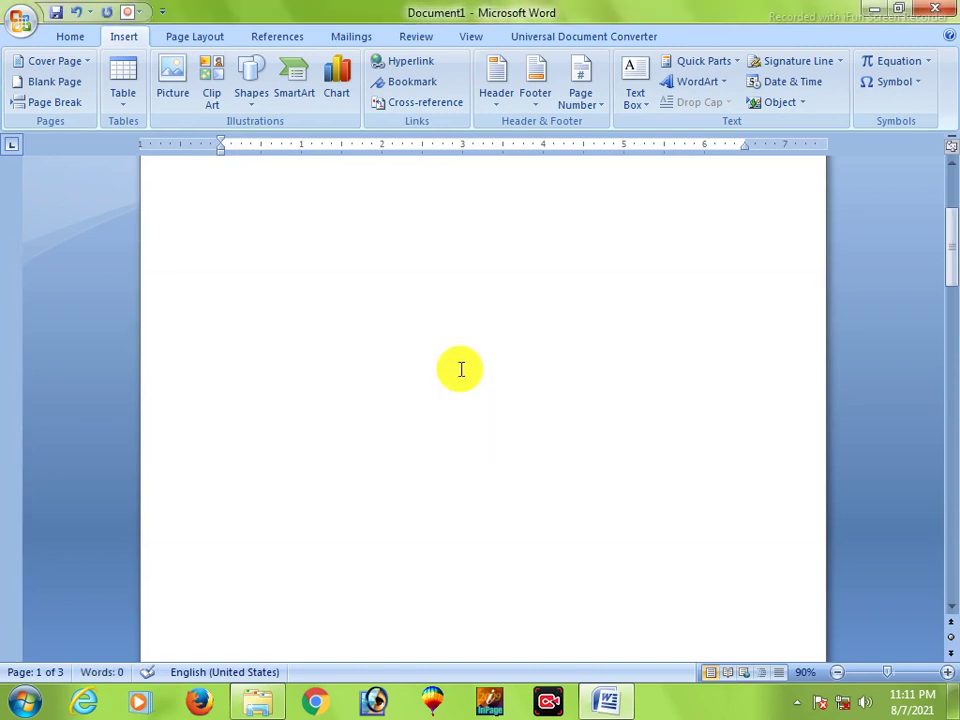
click(635, 105)
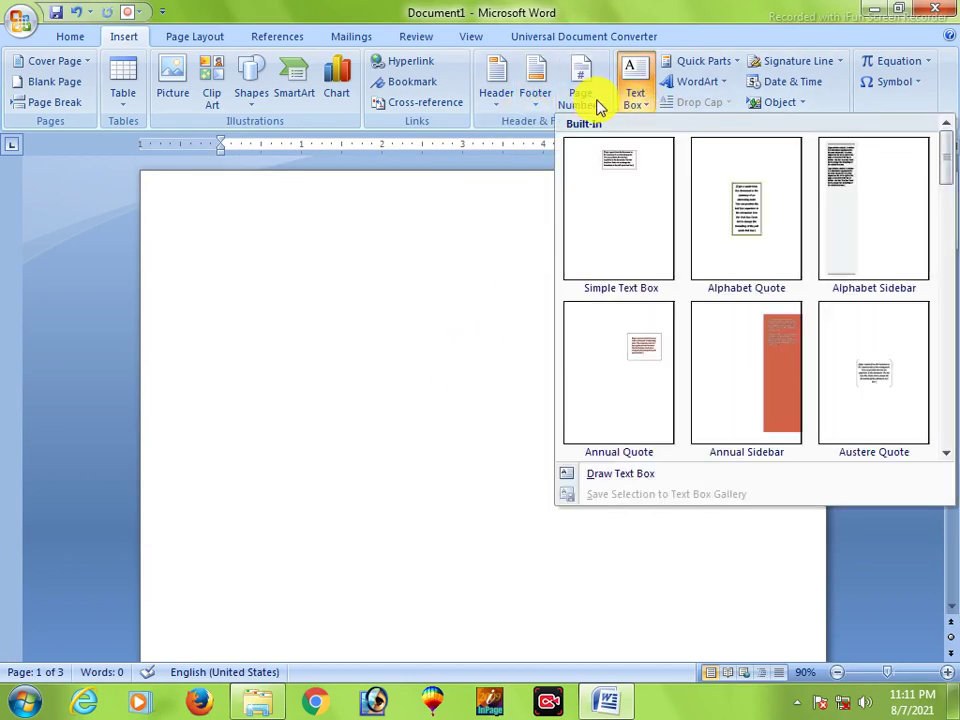
click(595, 104)
mouse_move(588, 126)
click(356, 205)
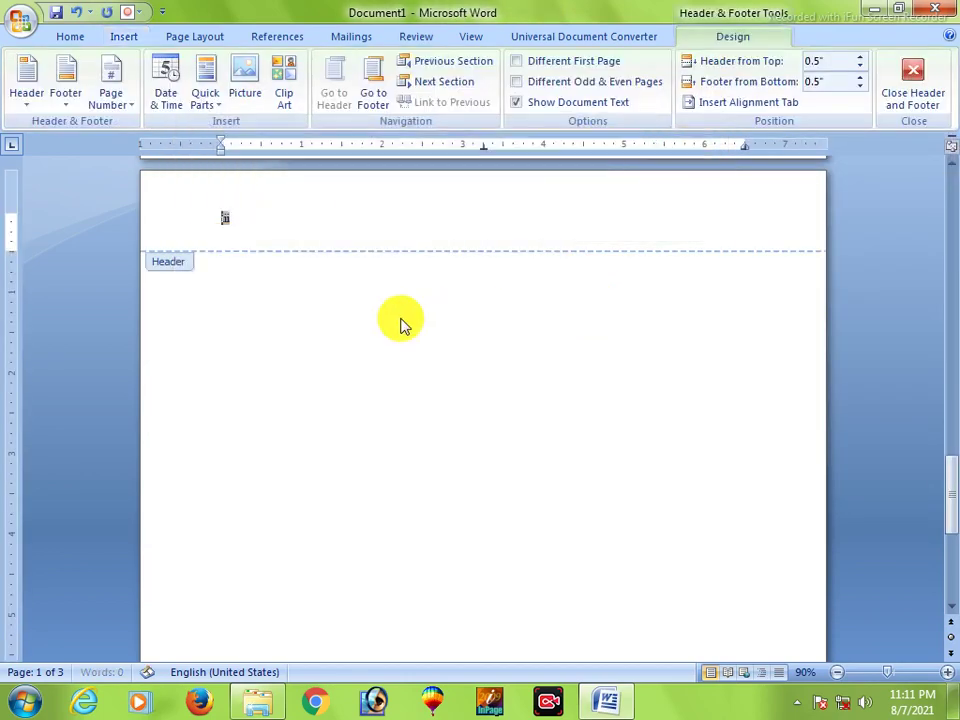
scroll(272, 347, up, 15)
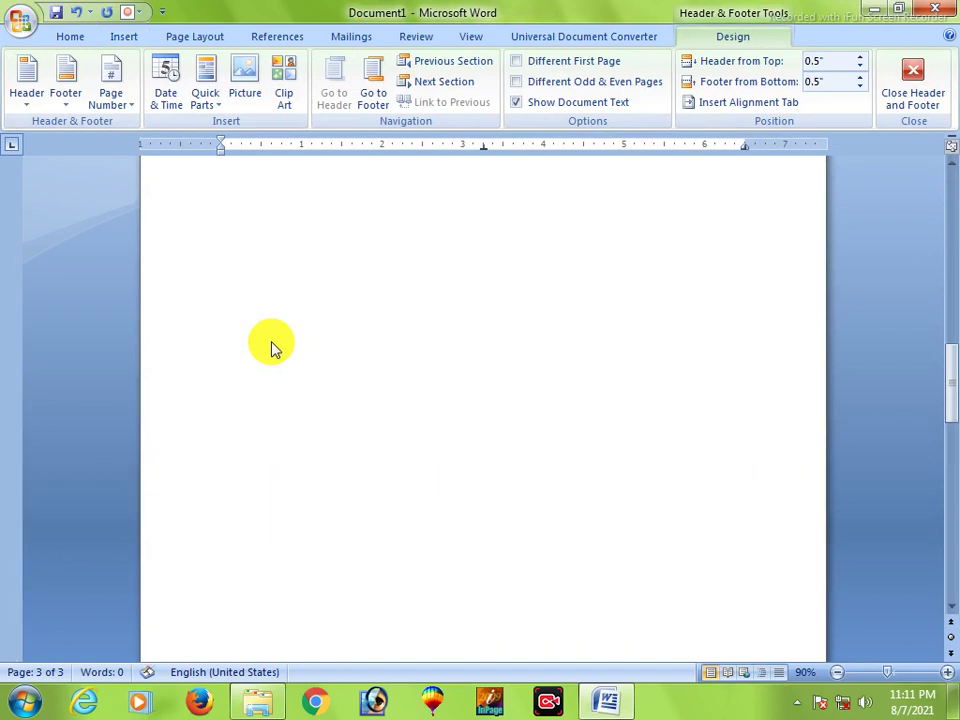
scroll(272, 347, up, 10)
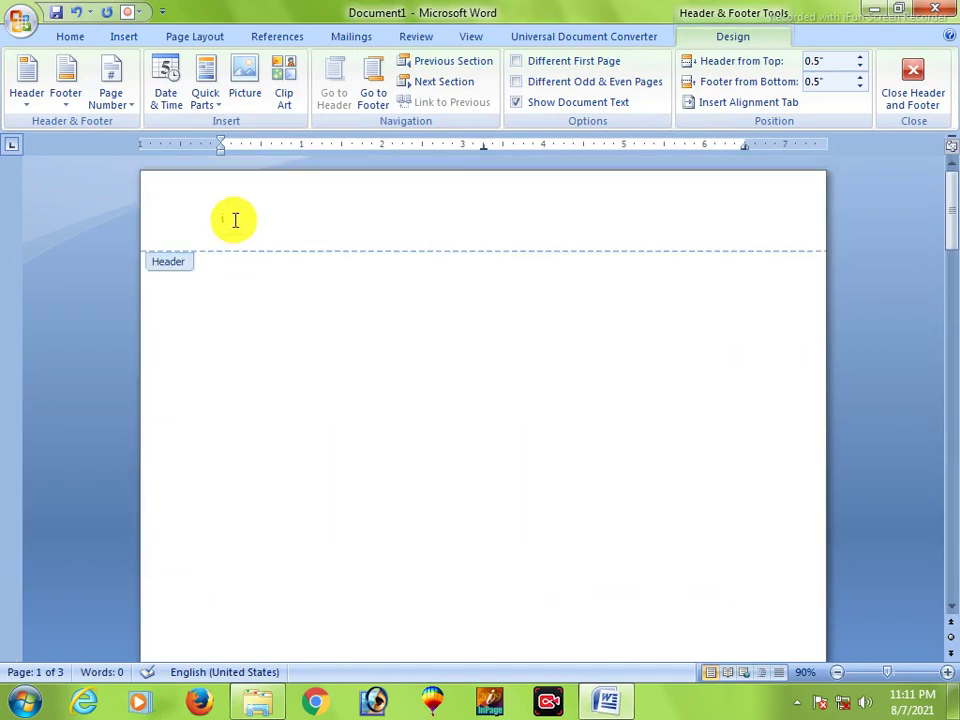
click(912, 85)
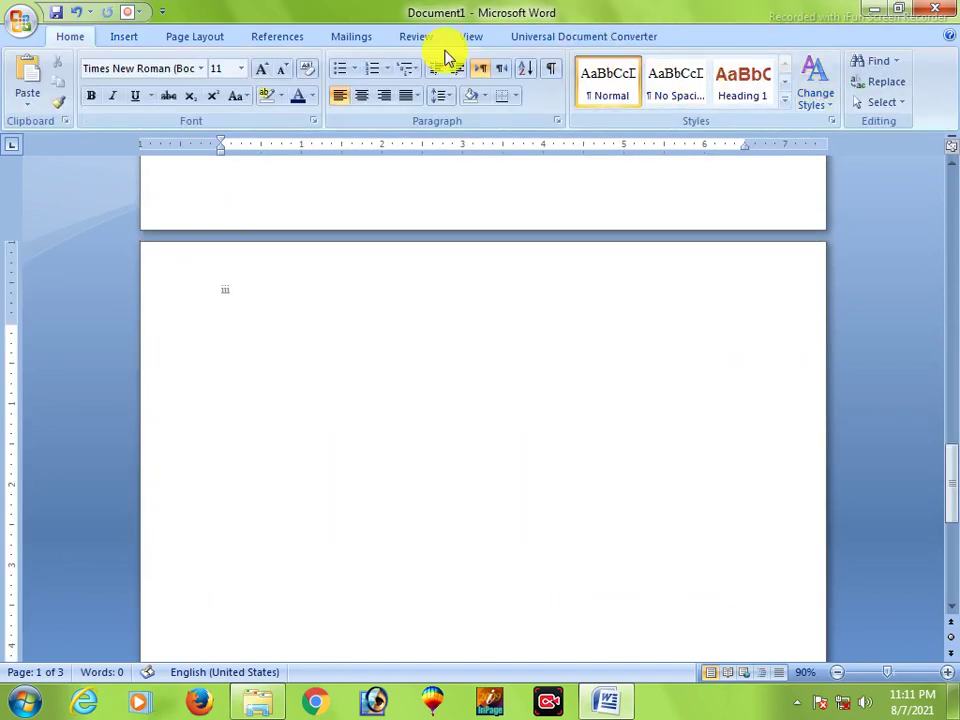
- Remove the Roman numeral page numbers from the document
click(136, 40)
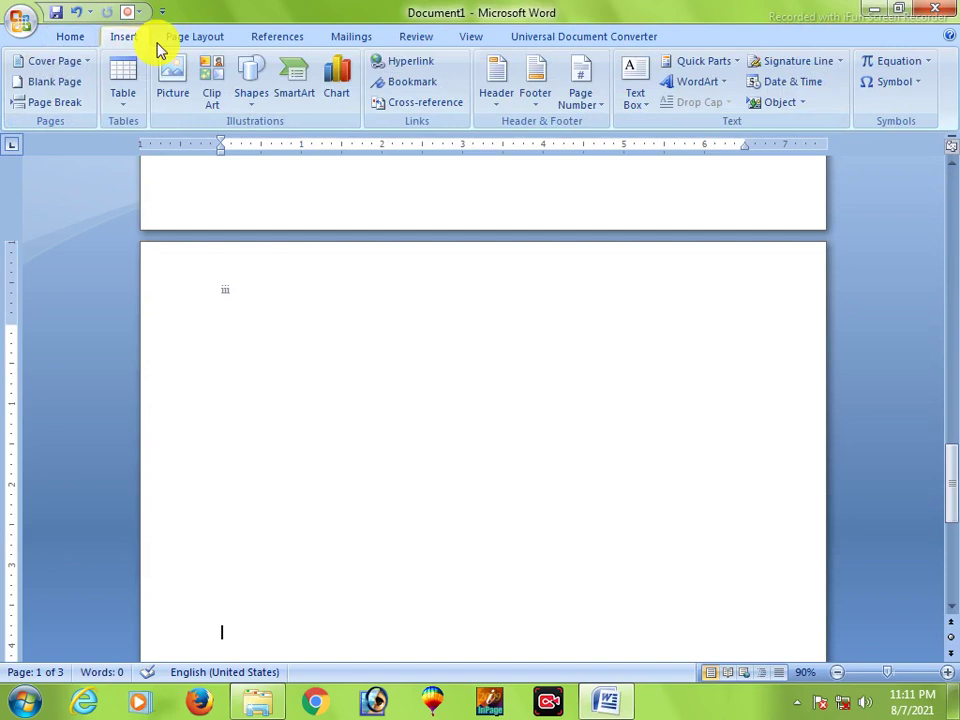
click(597, 113)
click(624, 229)
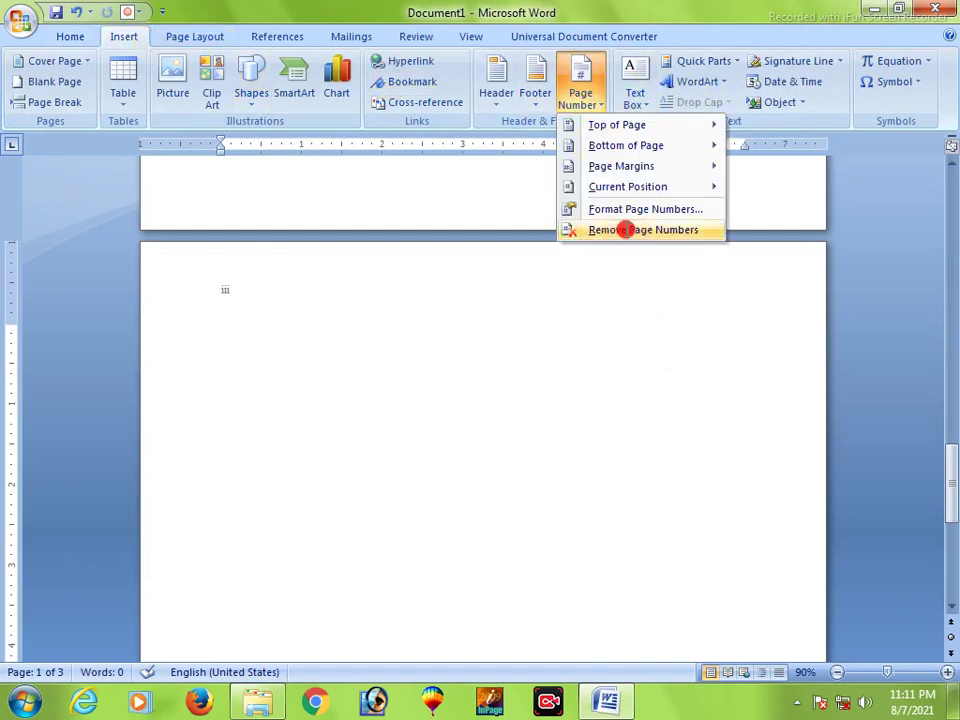
- Delete the blank lines to reduce the document to one page and place the cursor on the first line
double_click(556, 372)
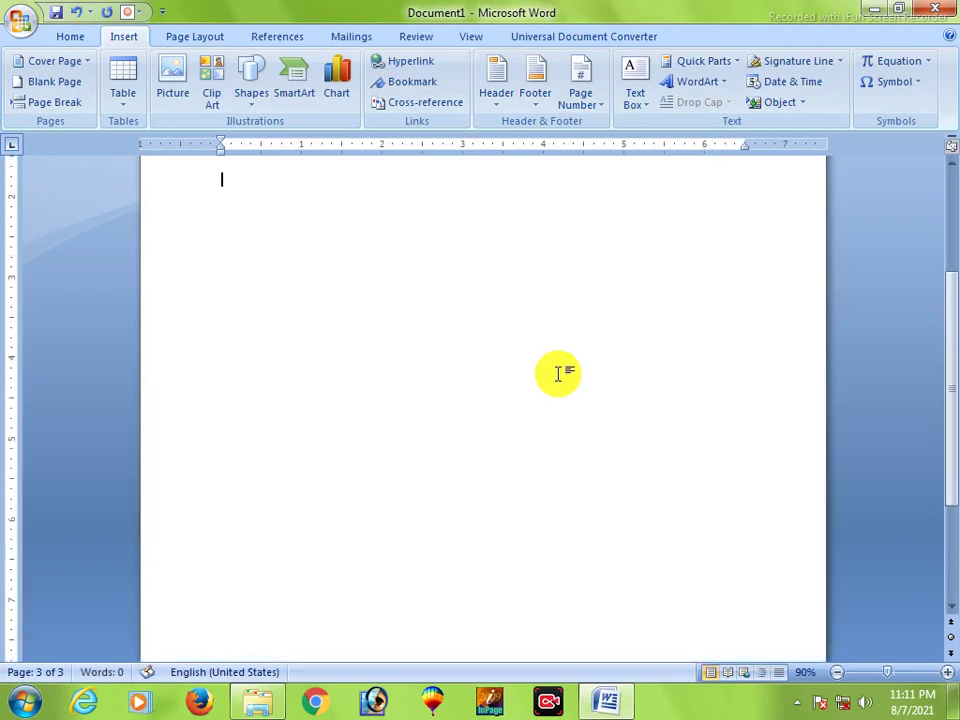
key(BackSpace)
key(BackSpace)
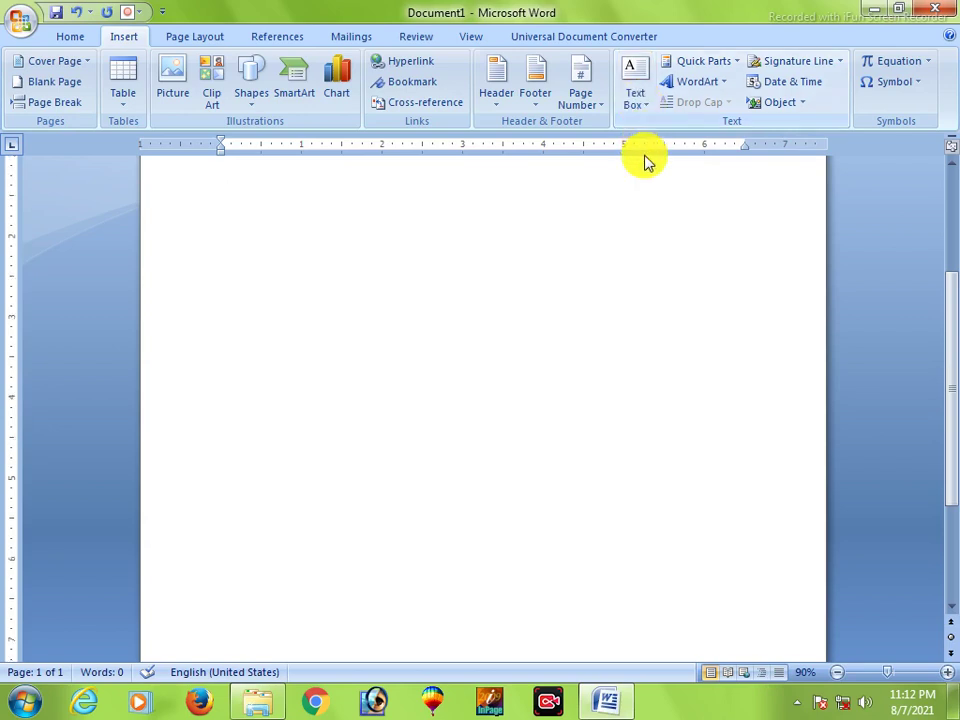
scroll(636, 315, up, 4)
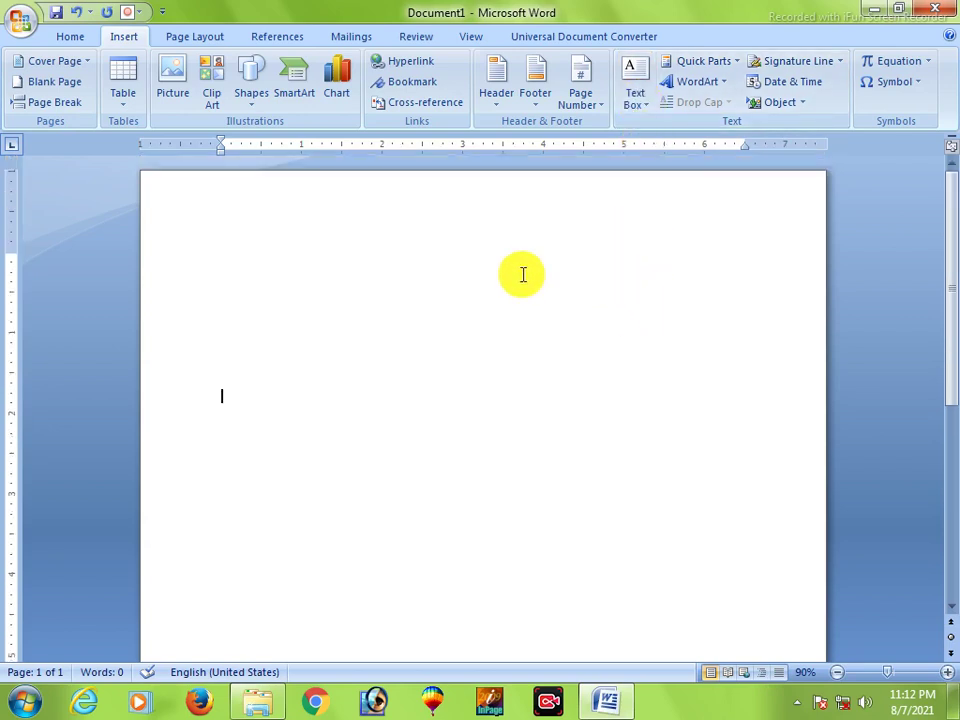
click(279, 261)
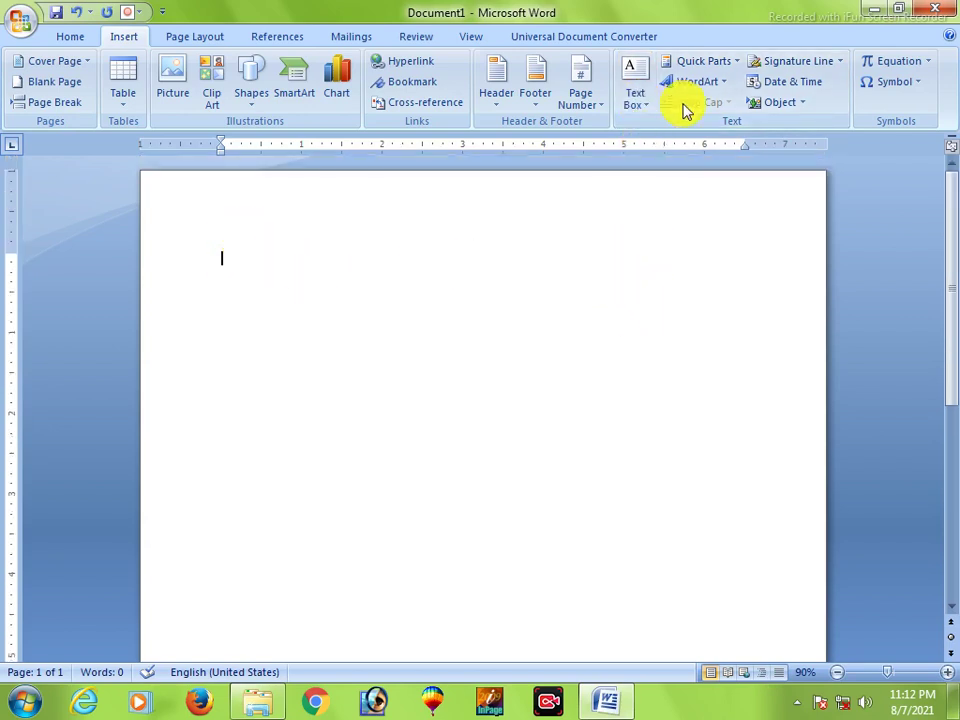